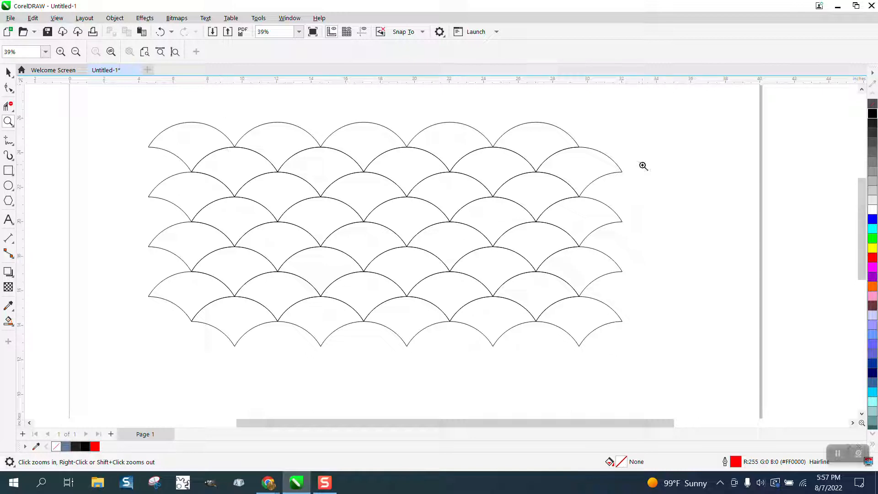
- Create a boundary outline around the whole scale pattern and move it 30 inches to the right of the pattern
scroll(492, 174, down, 1)
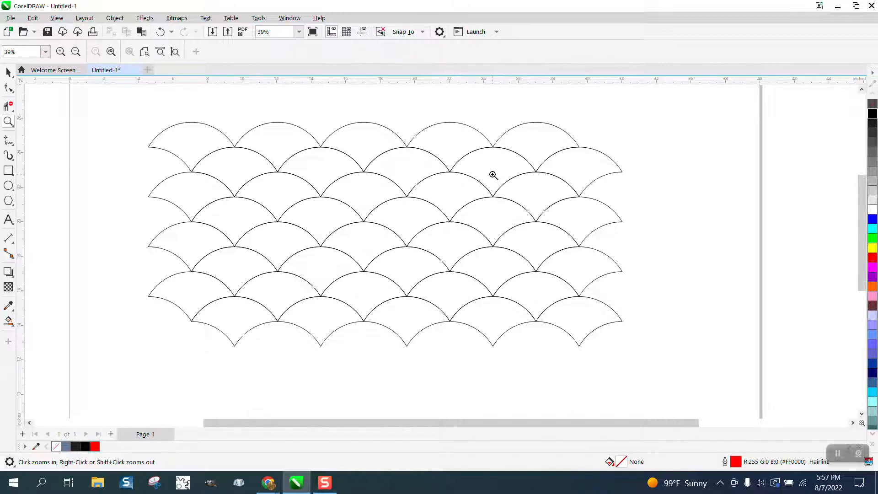
click(7, 72)
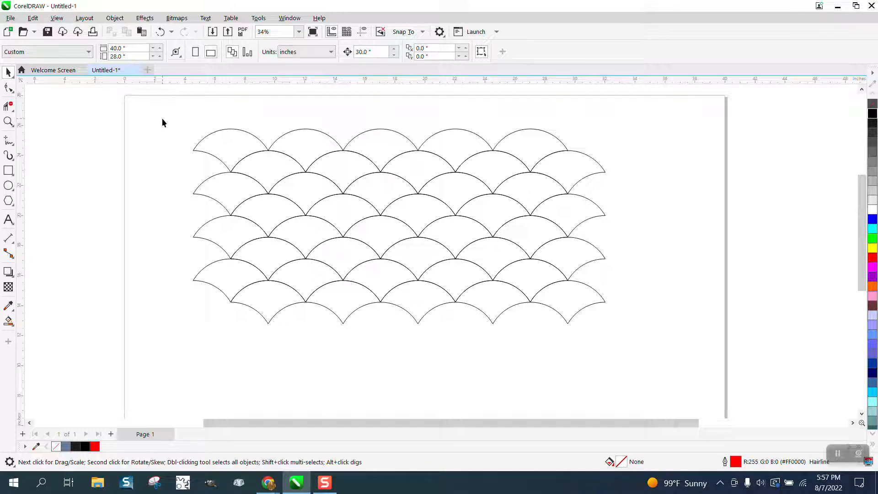
drag(176, 108, 649, 371)
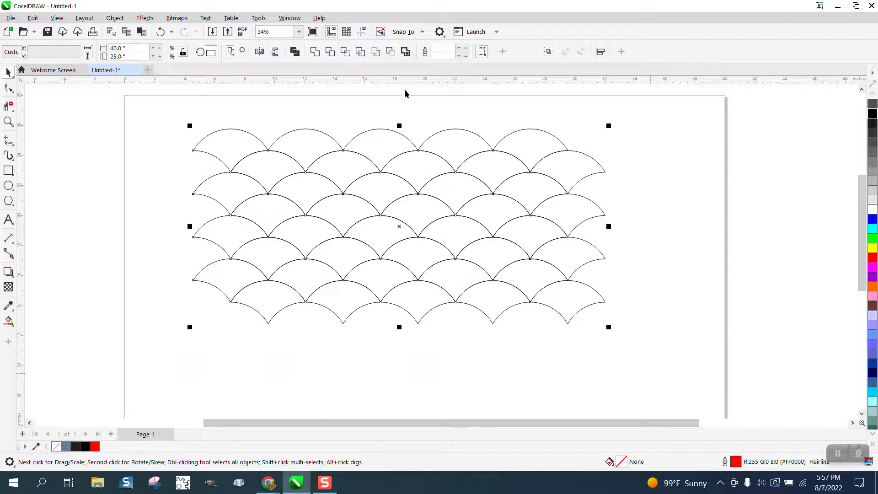
click(406, 53)
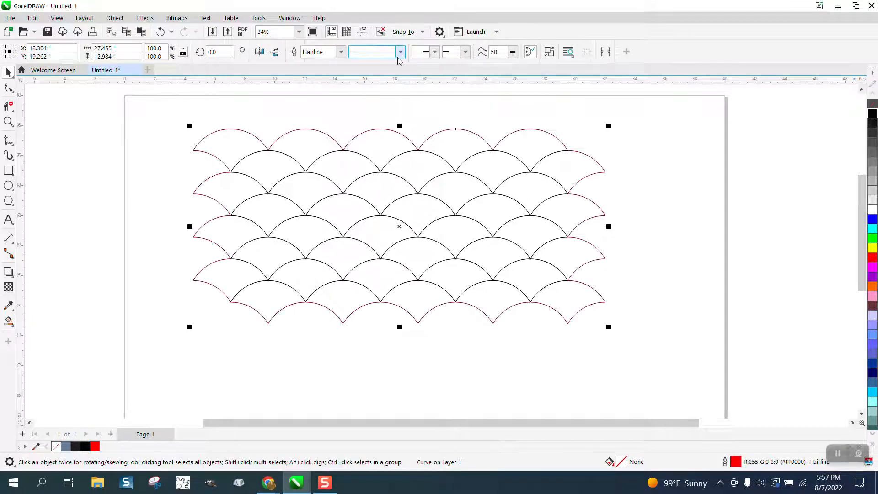
key(Right)
scroll(391, 182, down, 1)
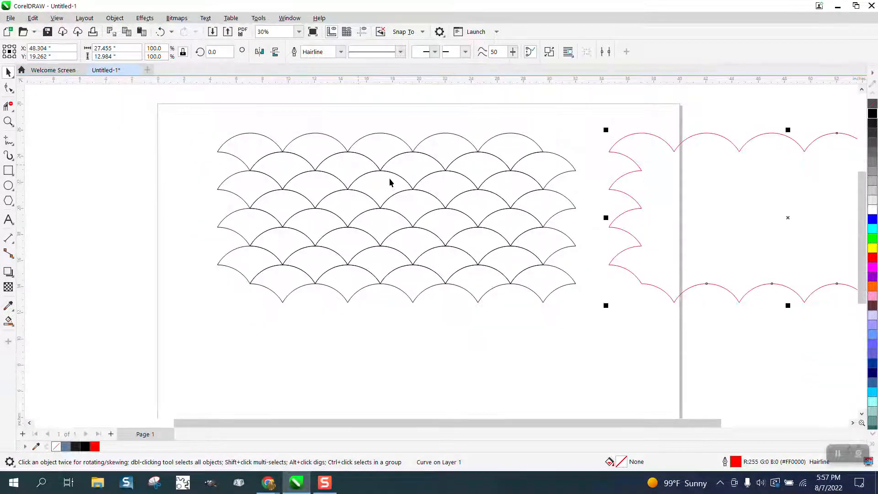
click(596, 319)
scroll(594, 316, down, 2)
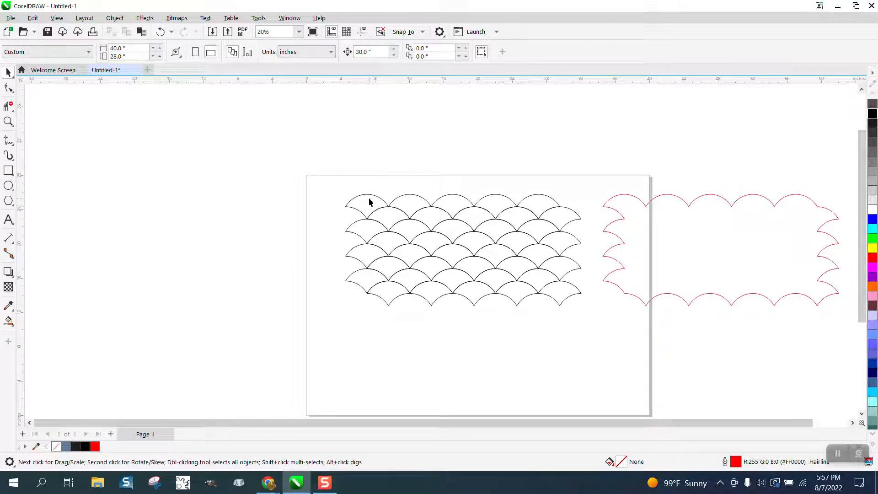
- Set the outline colour of all the scales in the original pattern to light gray #E6E6E6
drag(348, 208, 600, 319)
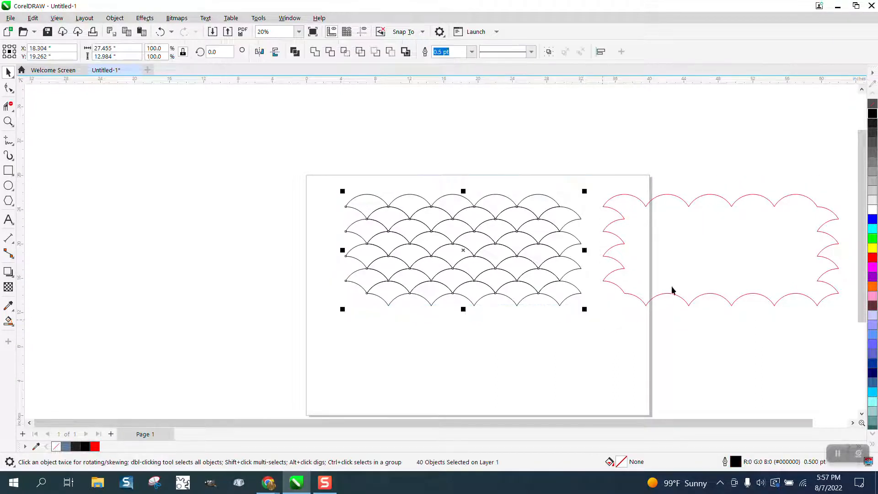
right_click(869, 209)
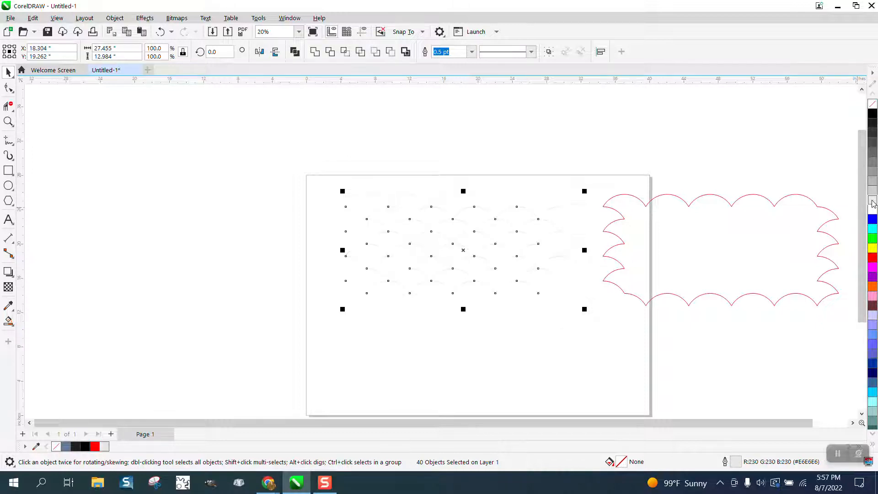
click(9, 122)
drag(308, 160, 653, 339)
click(8, 72)
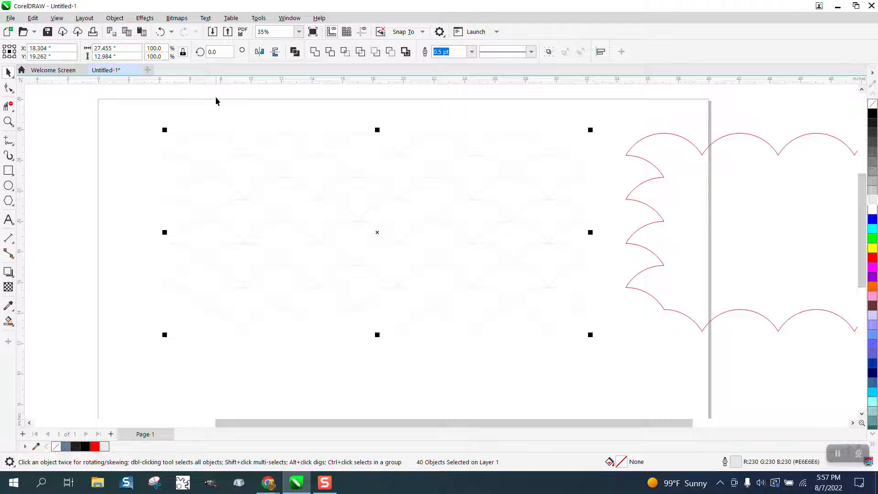
click(272, 121)
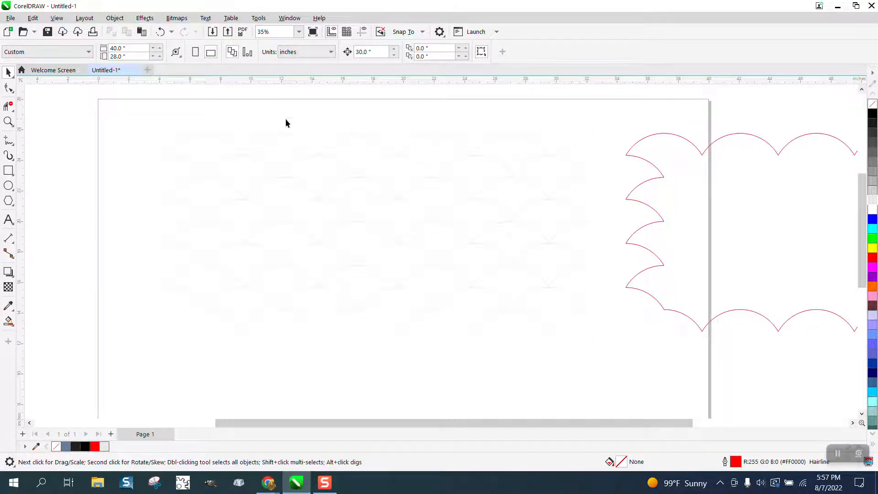
- Apply a to-center contour with a 0.001-inch offset to the first scale in the pattern's top row
click(145, 19)
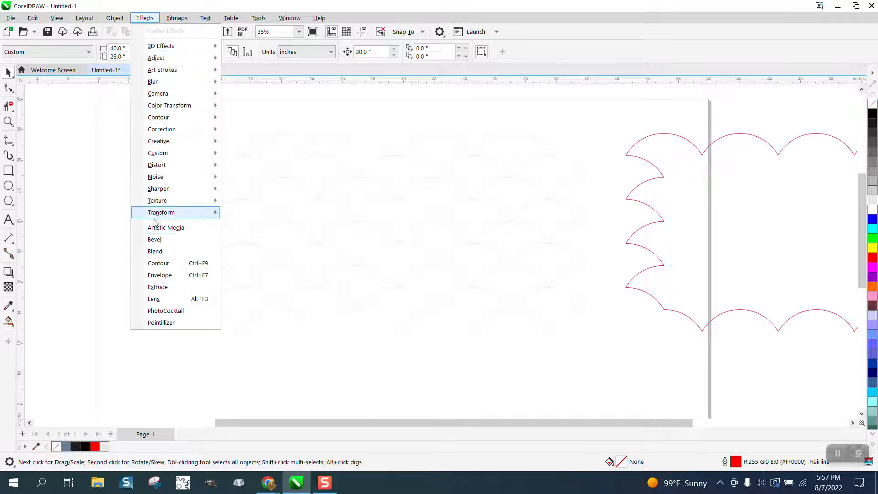
click(158, 263)
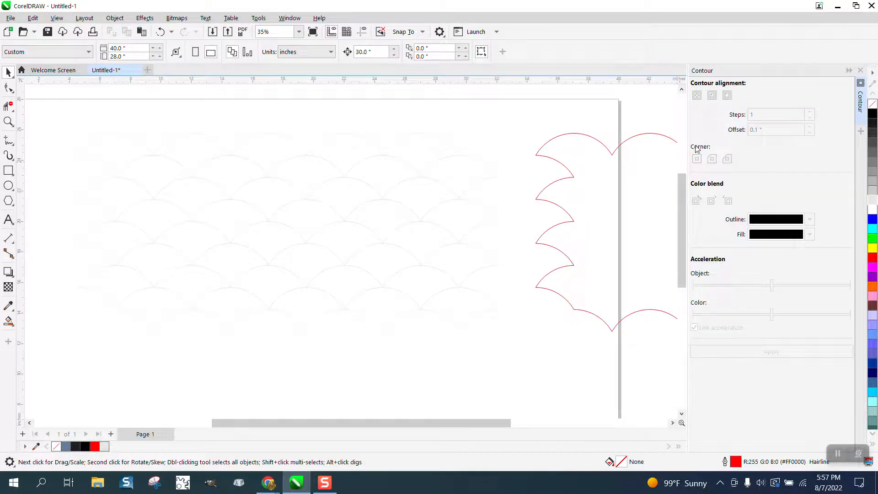
click(112, 149)
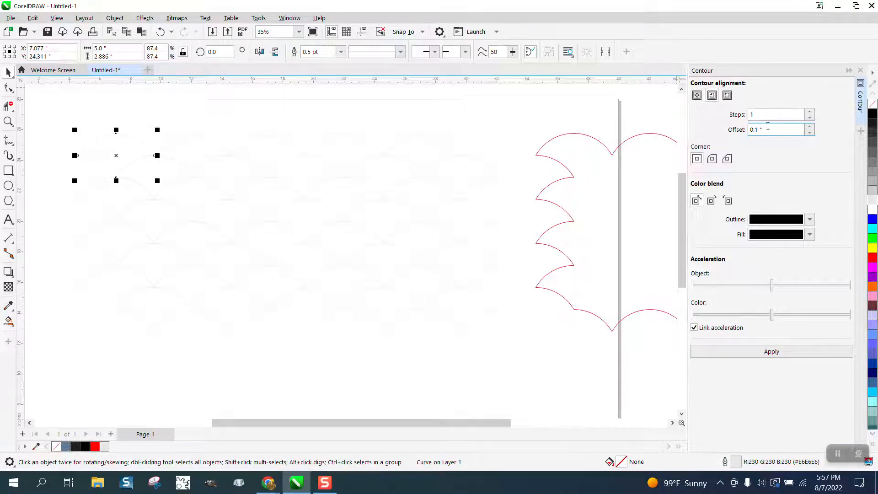
click(697, 96)
drag(777, 129, 733, 137)
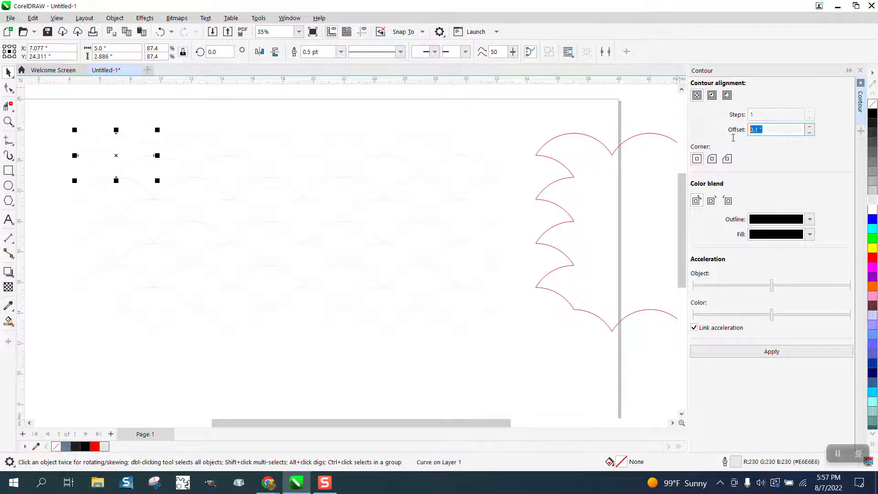
text(.001)
click(783, 353)
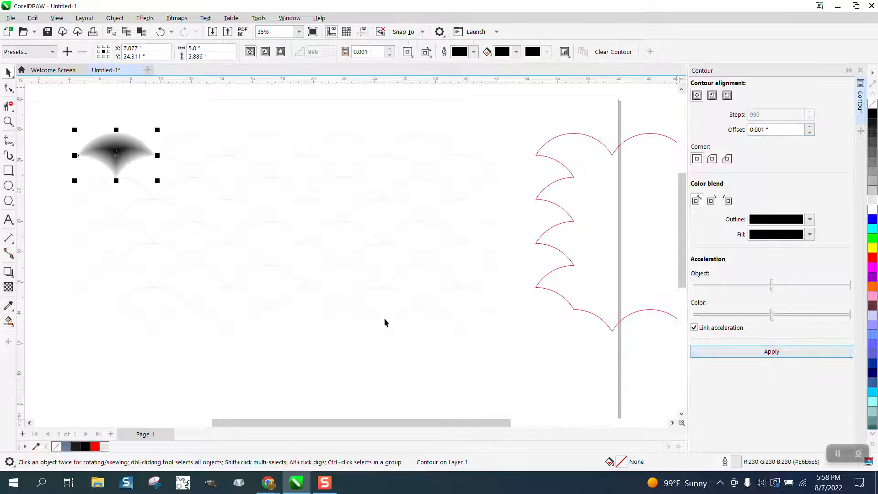
- Apply the same 0.001-inch to-center contour to the remaining four scales in the top row
click(202, 152)
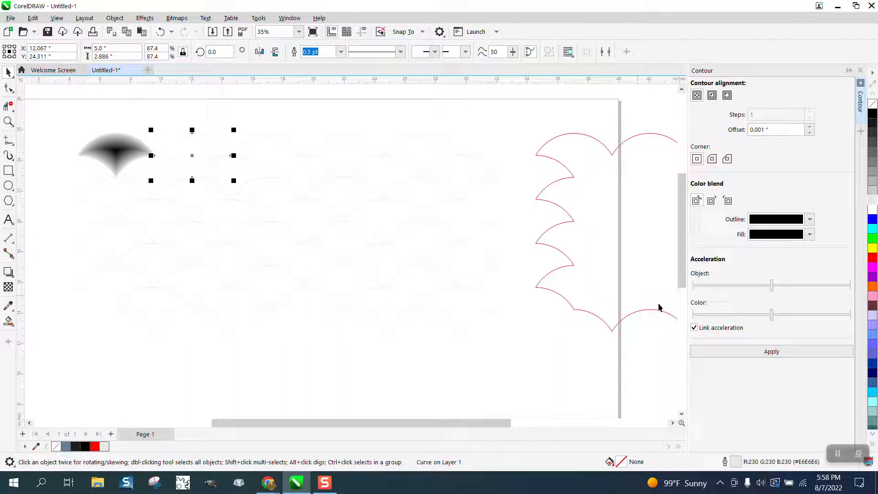
click(771, 352)
key(ctrl+d)
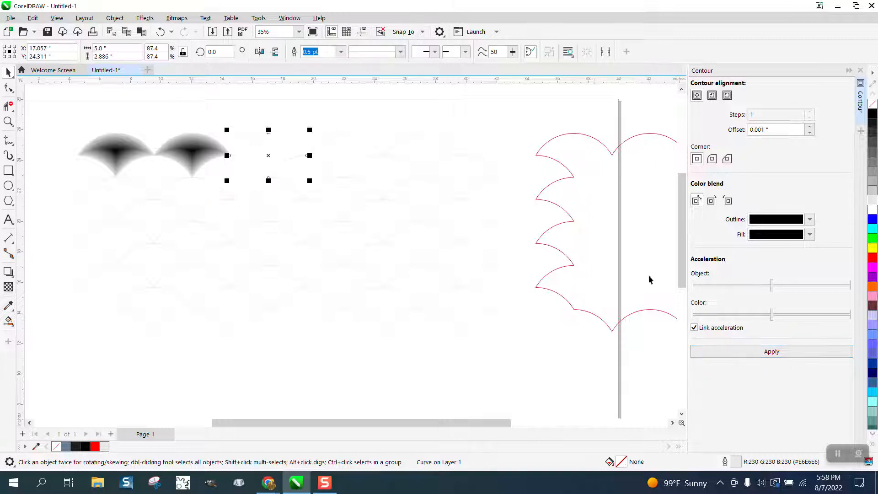
click(770, 352)
key(ctrl+d)
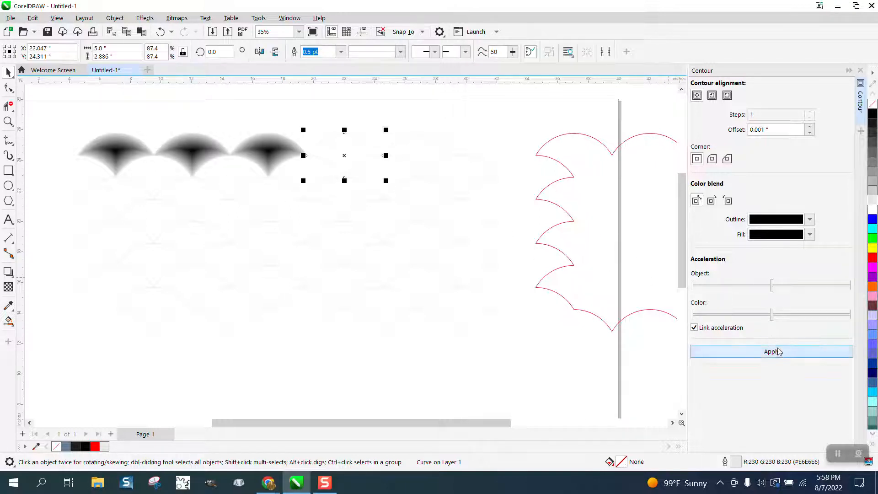
click(774, 352)
key(ctrl+d)
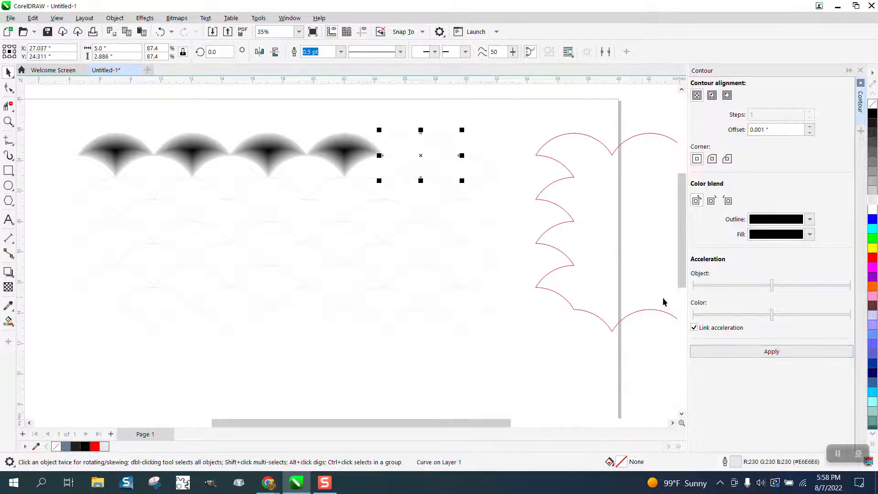
click(759, 350)
- Apply the 0.001-inch to-center contour to all five scales in the second row
click(399, 190)
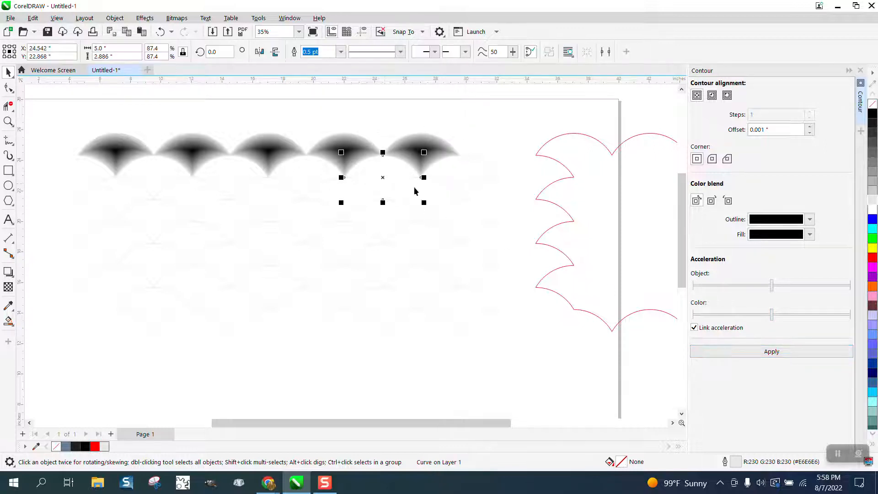
click(754, 350)
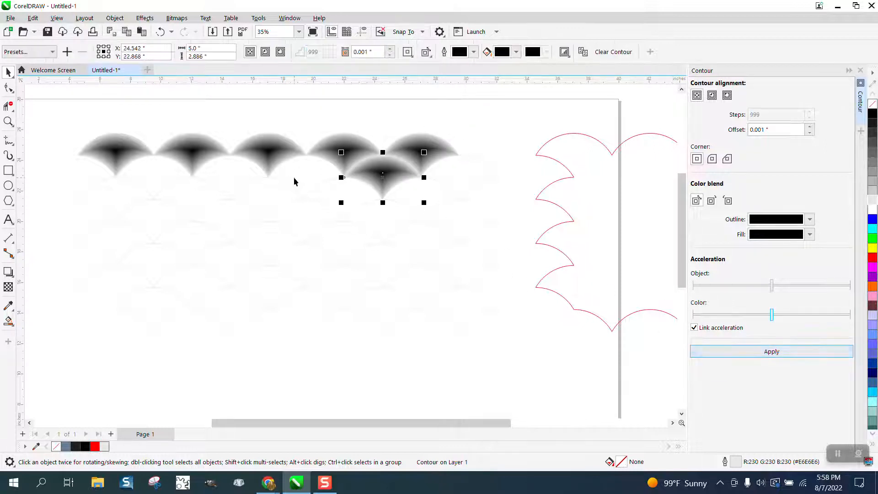
key(ctrl+d)
click(769, 351)
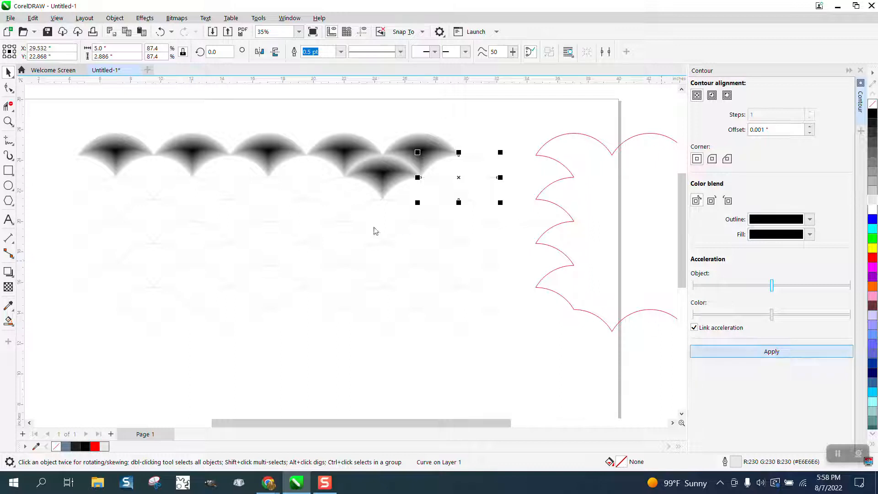
click(314, 180)
click(752, 351)
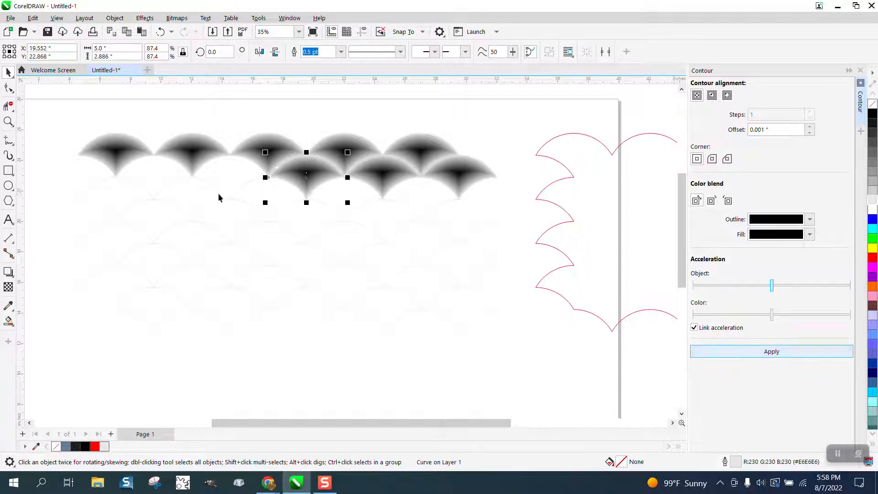
click(241, 181)
click(760, 352)
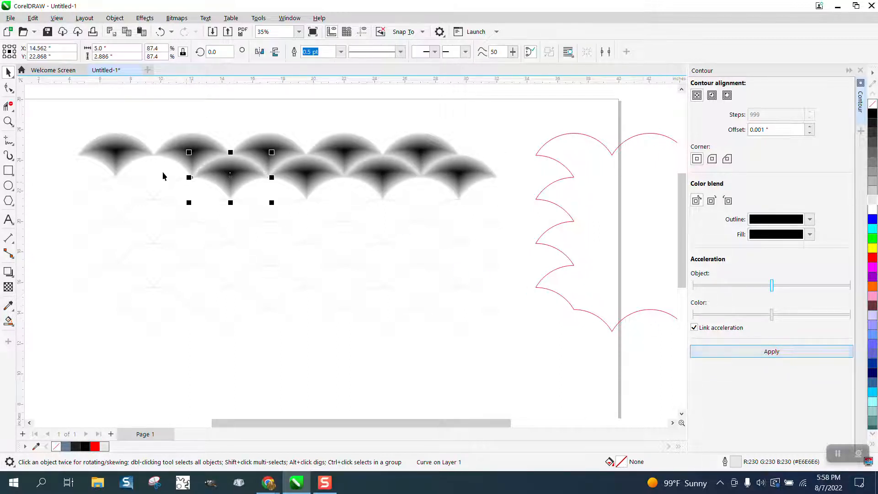
click(162, 176)
click(759, 351)
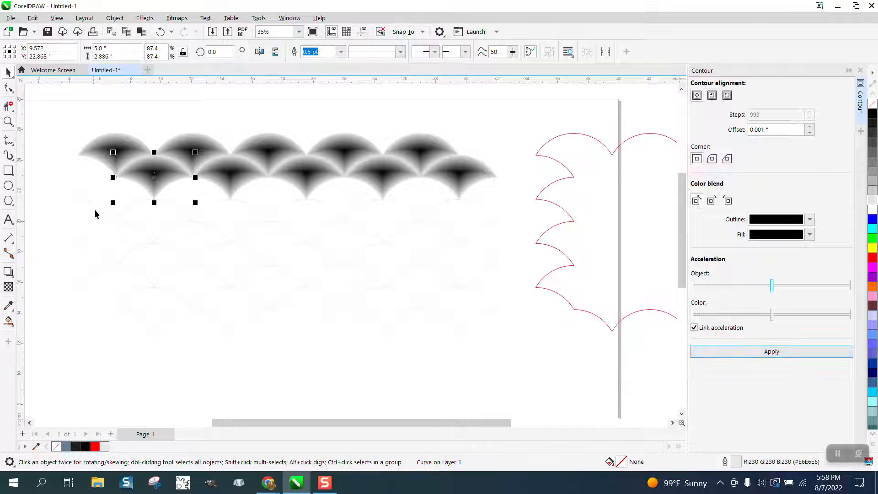
- Apply the 0.001-inch to-center contour to the five scales of the third row, working from left to right
click(107, 208)
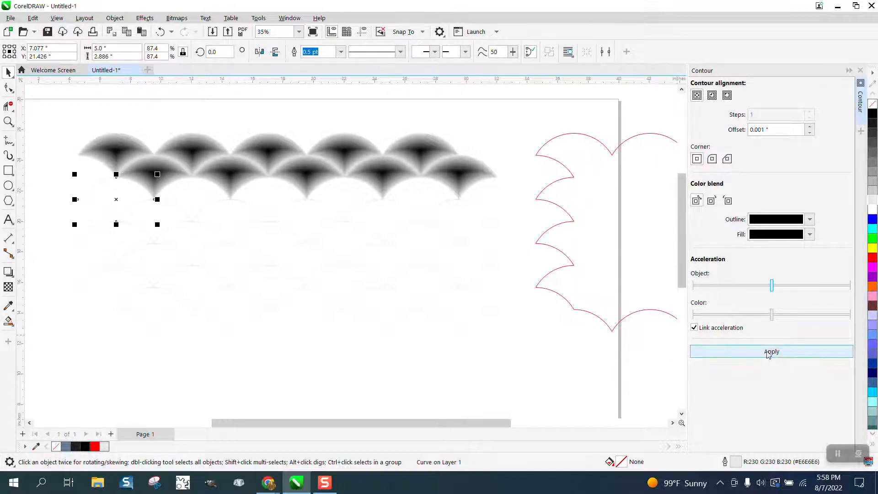
click(754, 351)
click(185, 194)
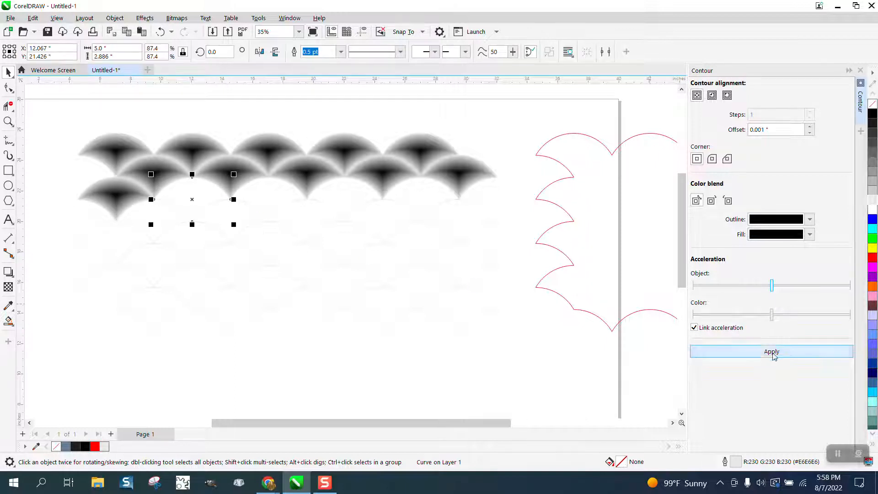
click(773, 352)
click(275, 198)
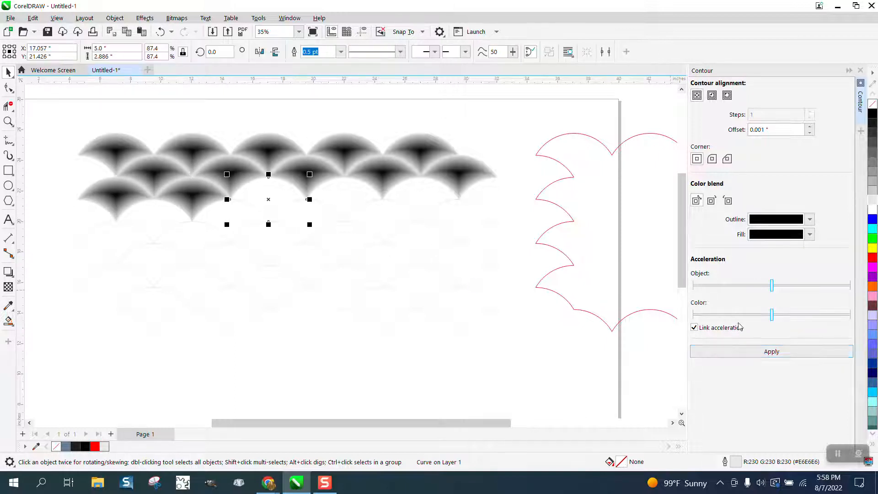
click(770, 351)
click(362, 202)
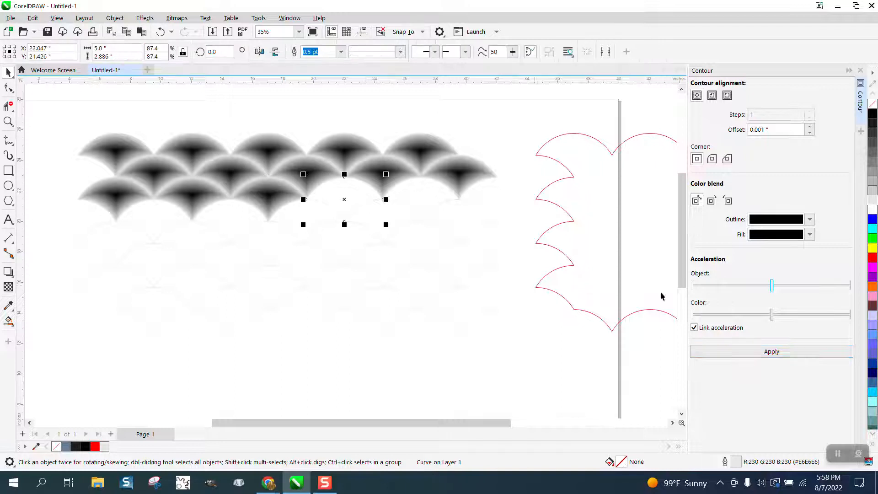
click(773, 351)
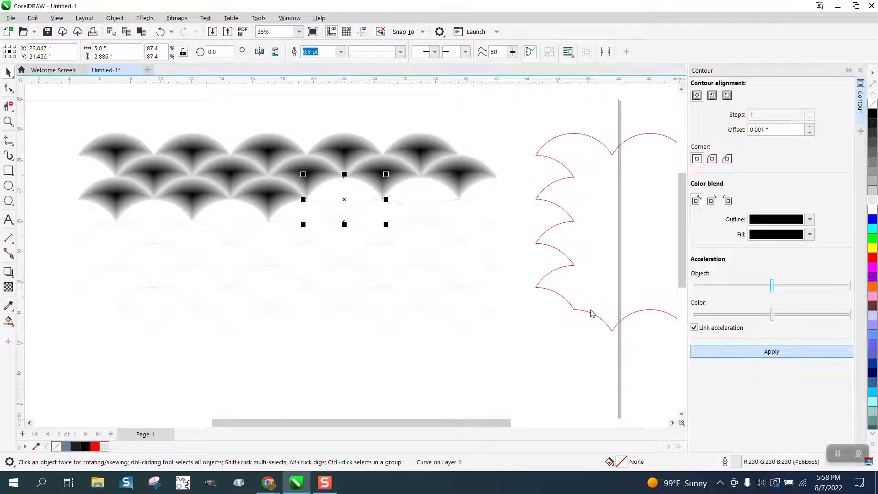
click(427, 212)
click(770, 352)
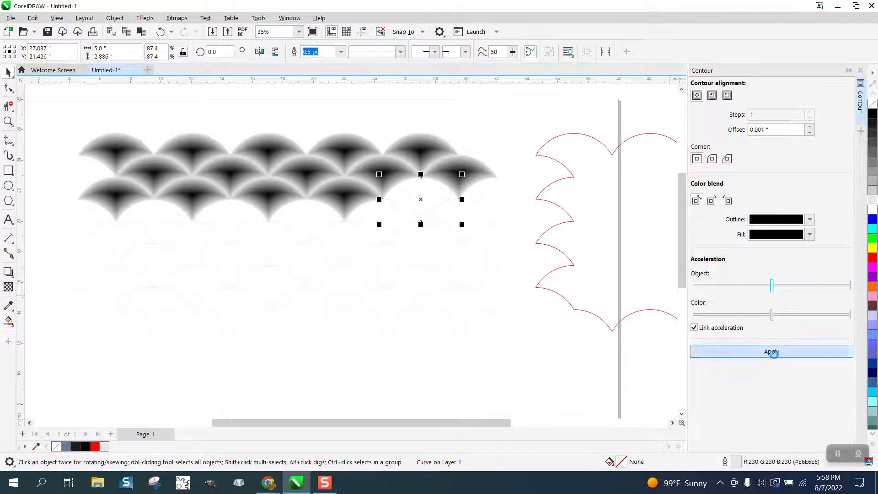
- Apply the 0.001-inch to-center contour to the five fourth-row scales, from right to left, and to the first scale of the fifth row
click(467, 221)
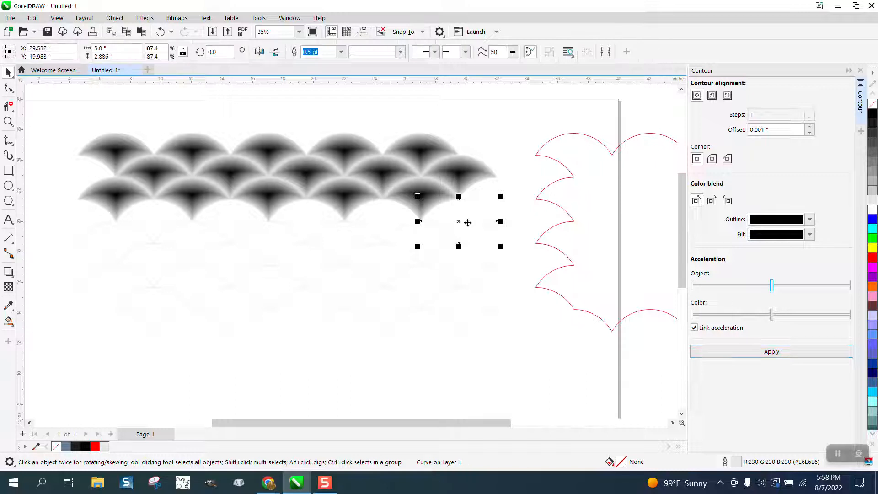
click(788, 356)
click(396, 216)
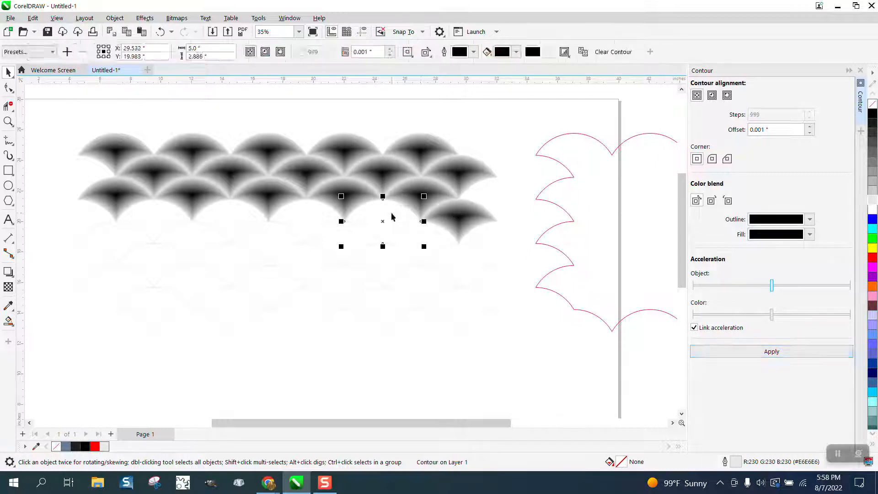
click(802, 355)
click(320, 215)
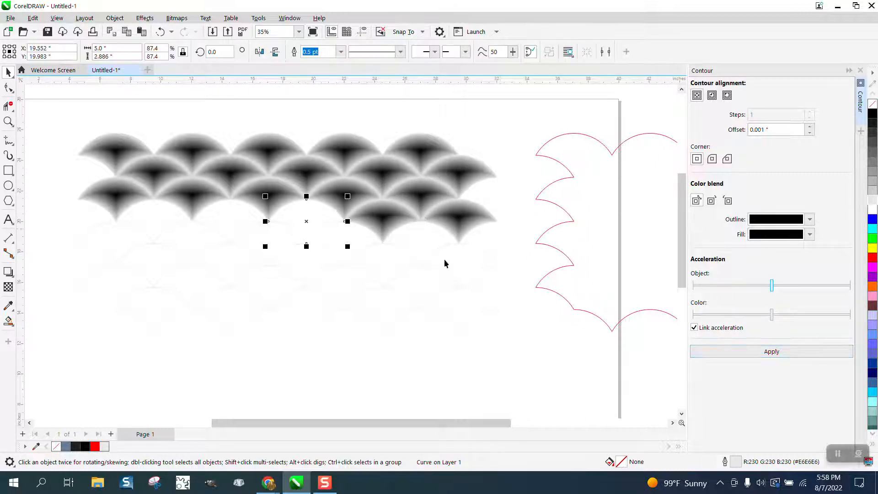
click(717, 357)
click(229, 230)
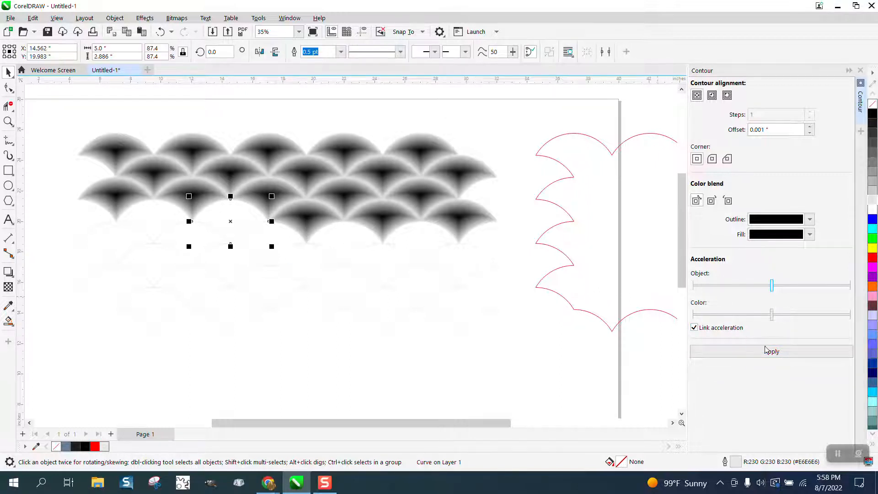
click(767, 351)
click(173, 208)
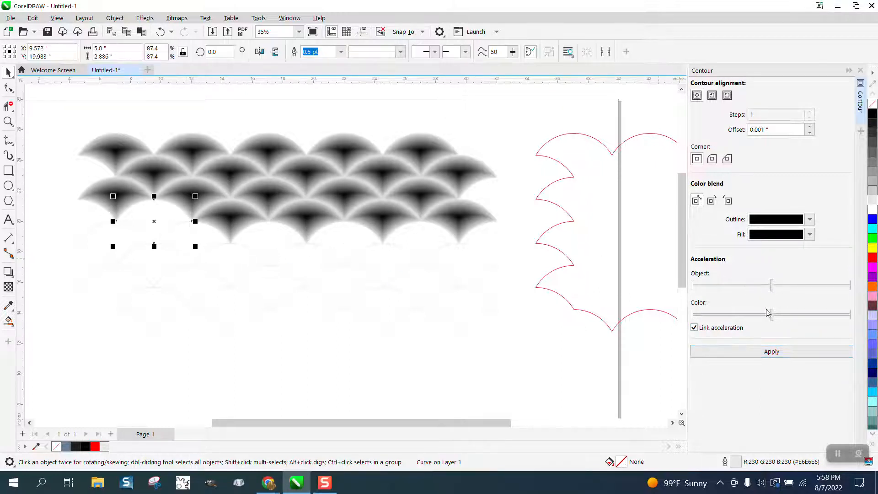
click(774, 353)
click(96, 234)
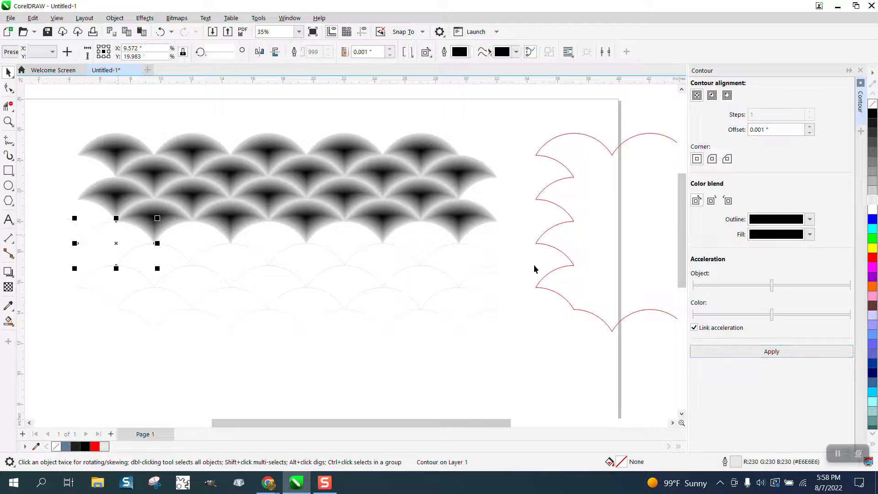
click(722, 351)
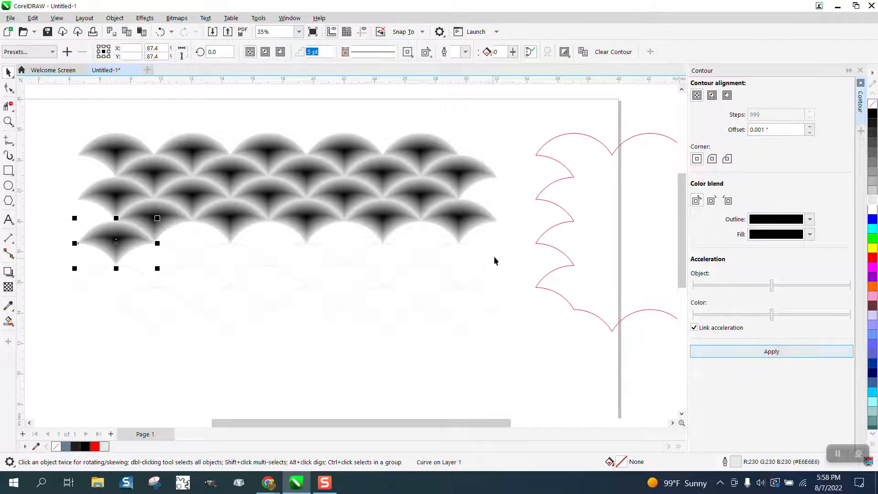
- Group 14 unshaded scales from the lower four rows and apply the 0.001-inch to-center contour to the group
click(204, 235)
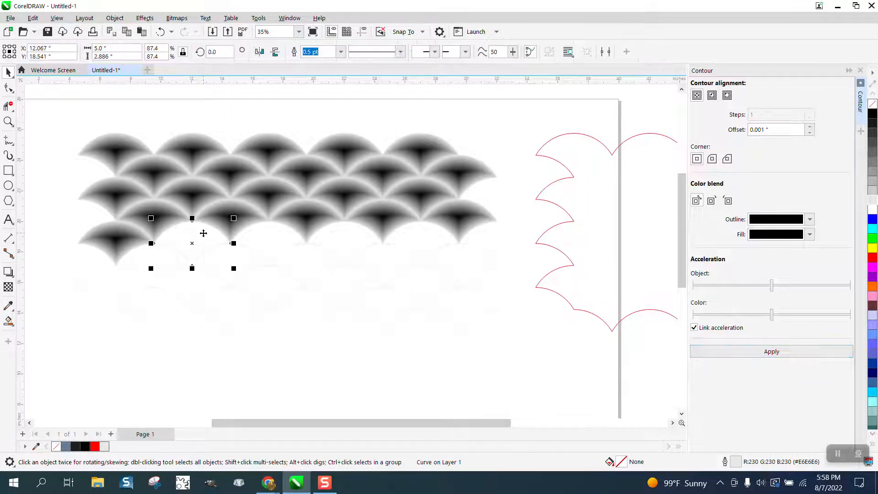
shift+click(269, 236)
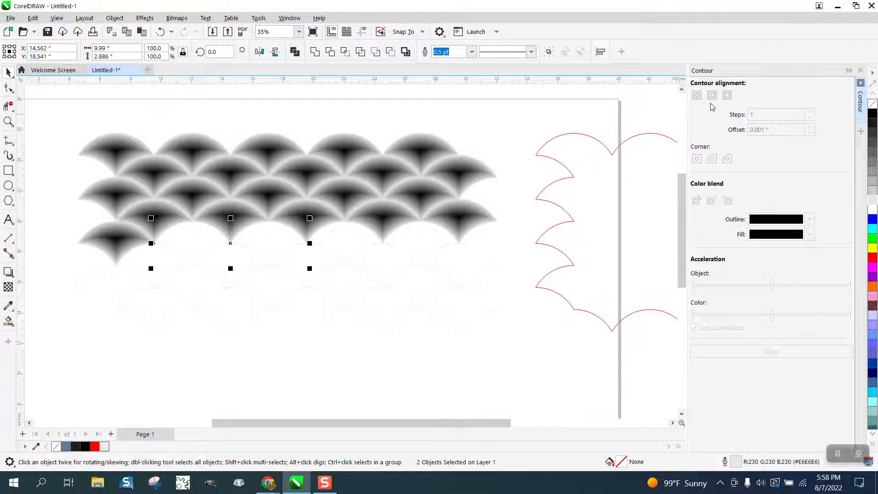
shift+click(353, 237)
shift+click(421, 240)
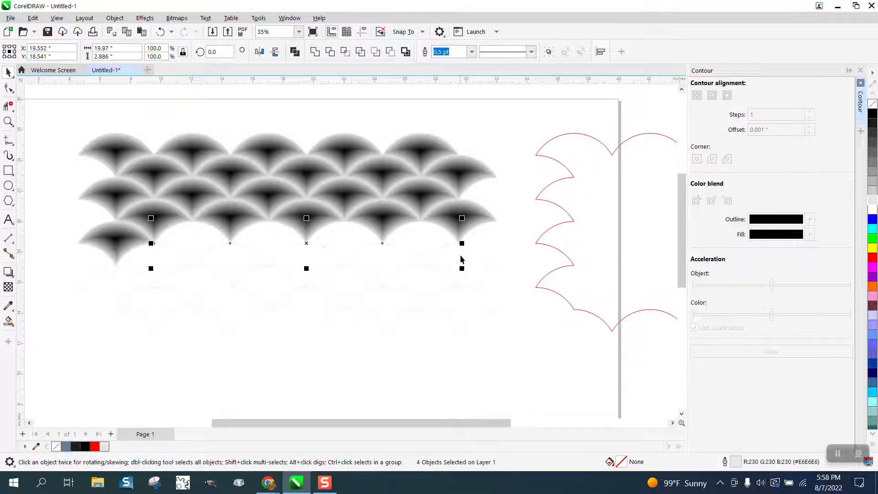
shift+click(460, 259)
shift+click(432, 281)
shift+click(299, 281)
shift+click(247, 282)
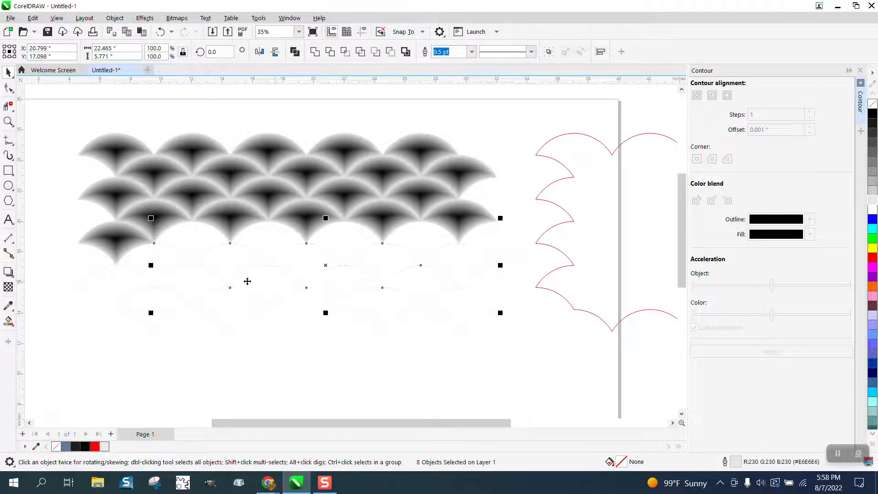
shift+click(168, 307)
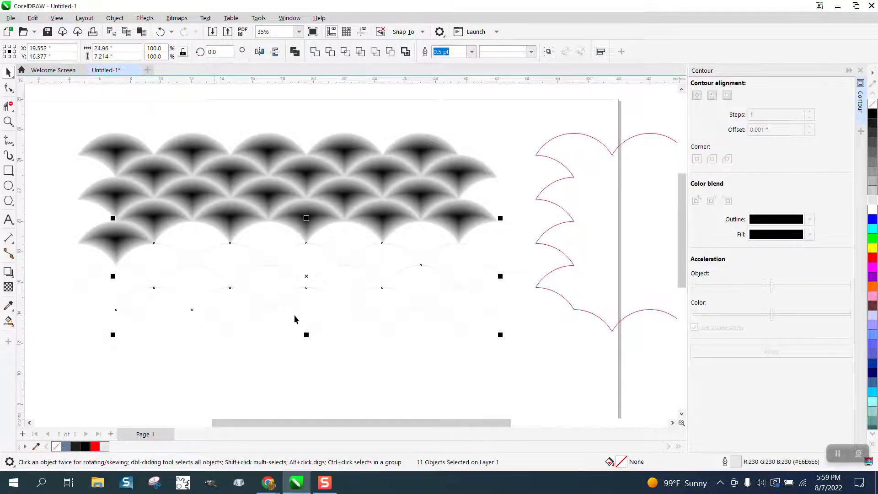
shift+click(317, 314)
shift+click(388, 316)
shift+click(460, 310)
click(115, 18)
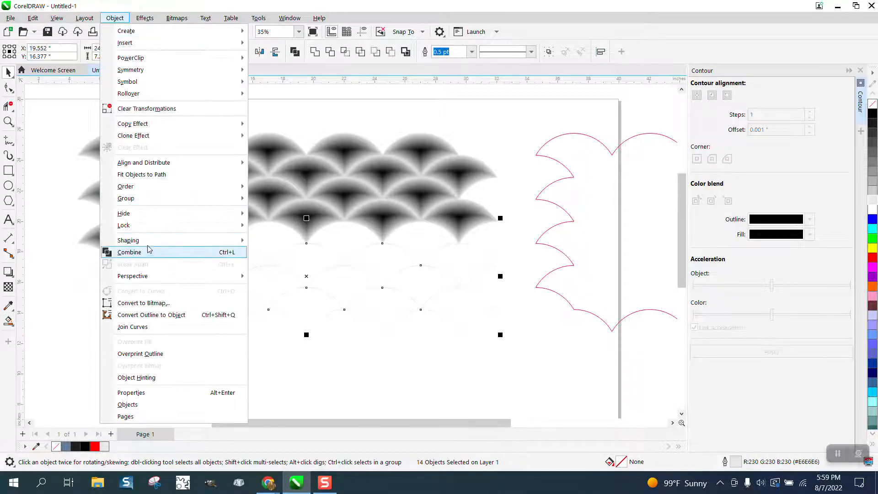
mouse_move(183, 198)
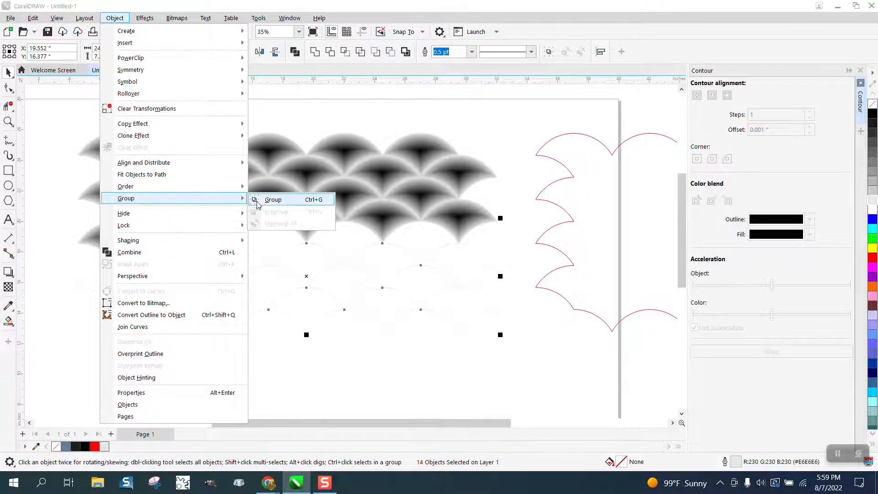
click(273, 200)
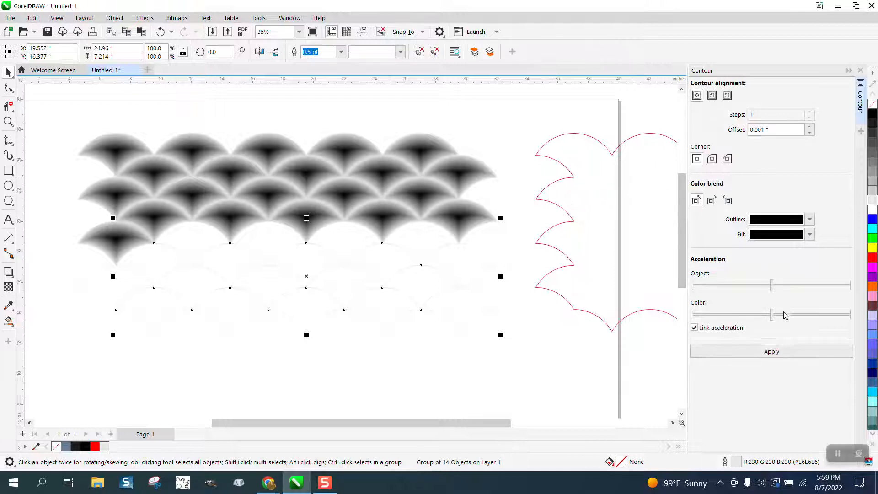
click(776, 353)
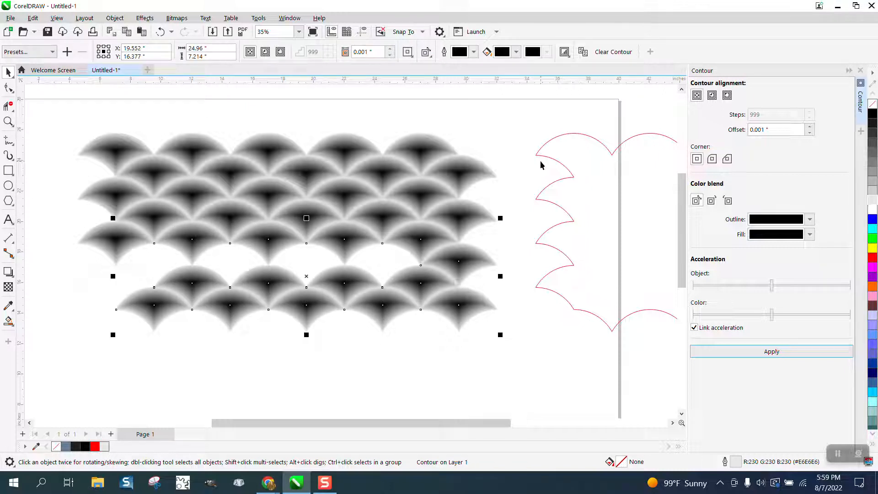
click(488, 114)
- Group the five remaining unshaded scales in the sixth and seventh rows and apply the 0.001-inch to-center contour to the group
click(391, 268)
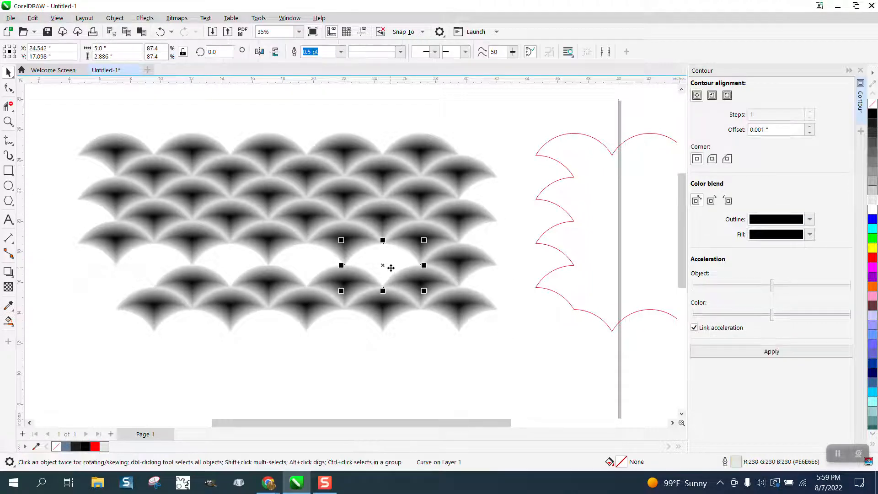
shift+click(221, 262)
shift+click(173, 263)
shift+click(118, 289)
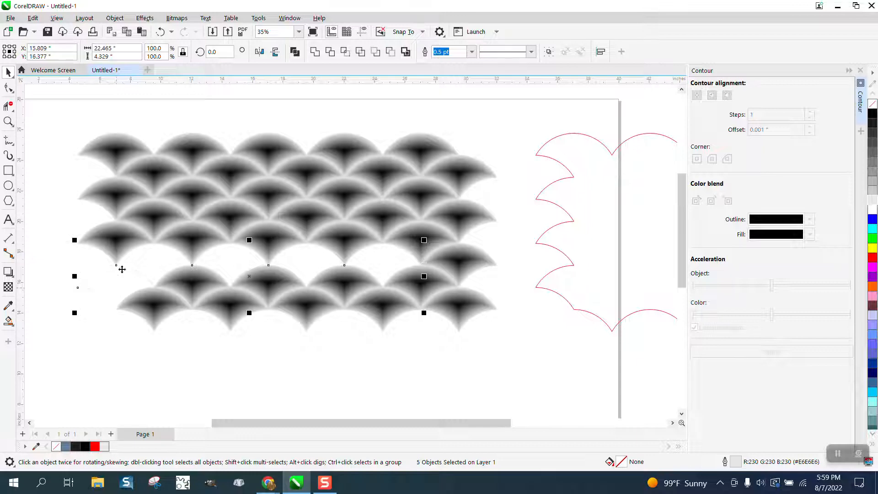
click(115, 18)
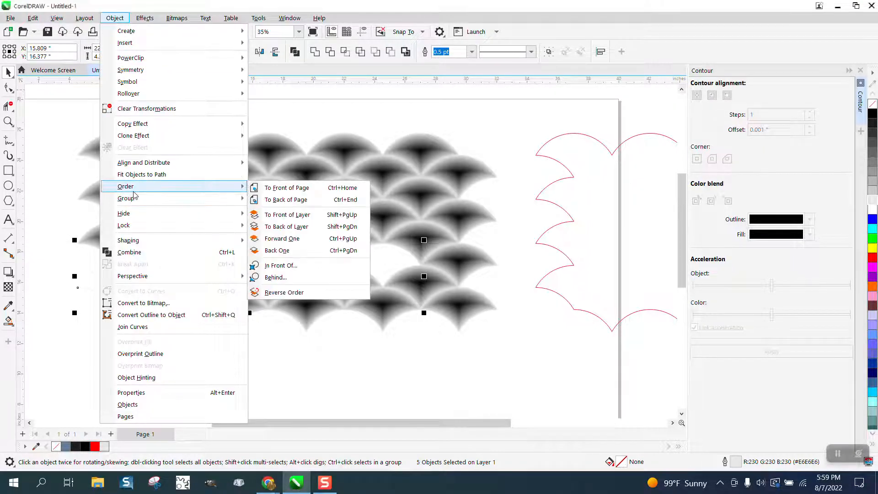
mouse_move(206, 199)
click(299, 204)
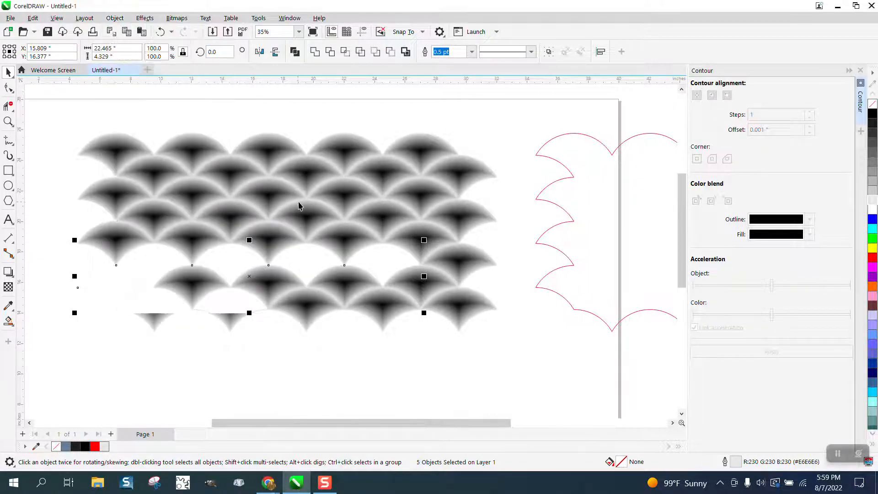
click(762, 349)
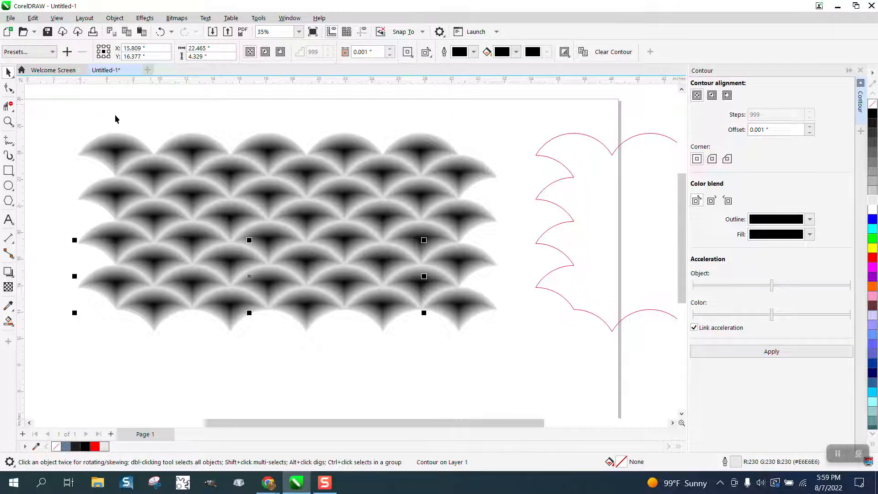
- Convert all the shaded scales to a 300 dpi Grayscale (8-bit) bitmap with anti-aliasing and a transparent background
drag(68, 114, 485, 331)
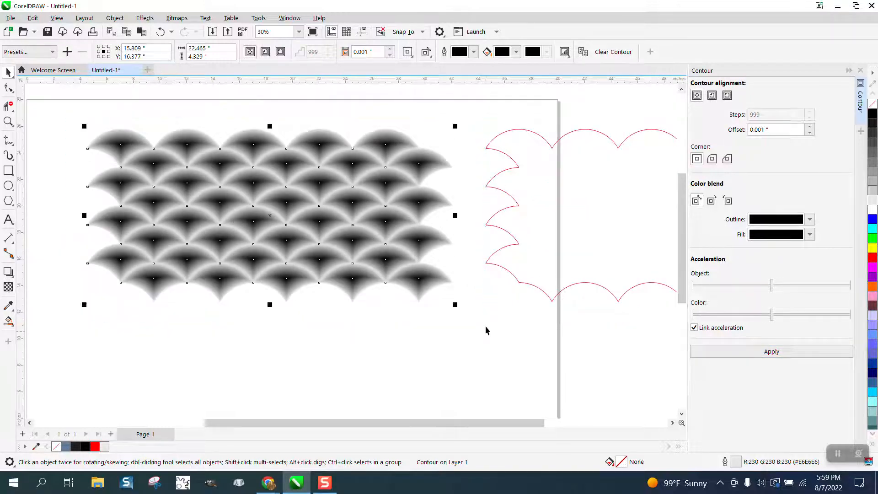
click(176, 19)
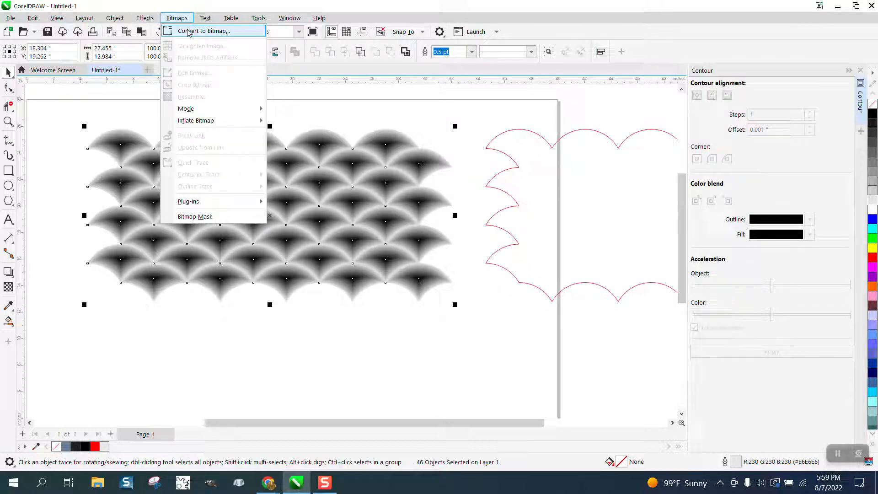
click(188, 31)
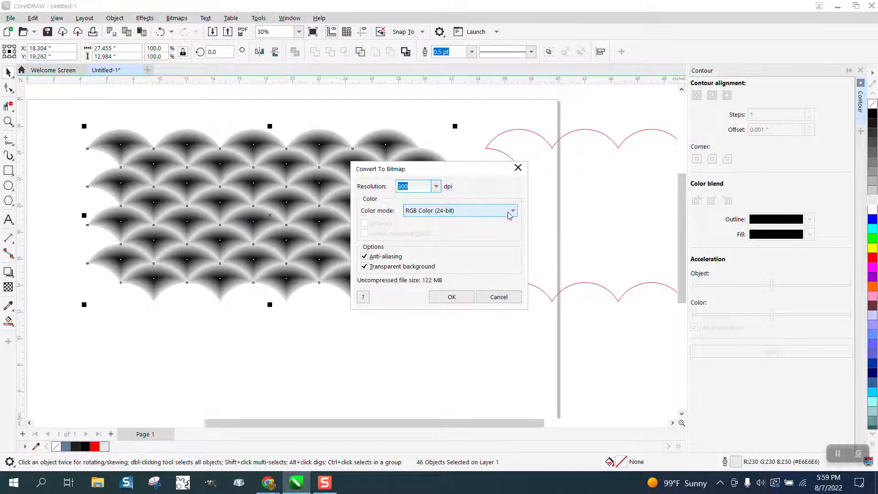
click(510, 215)
click(436, 240)
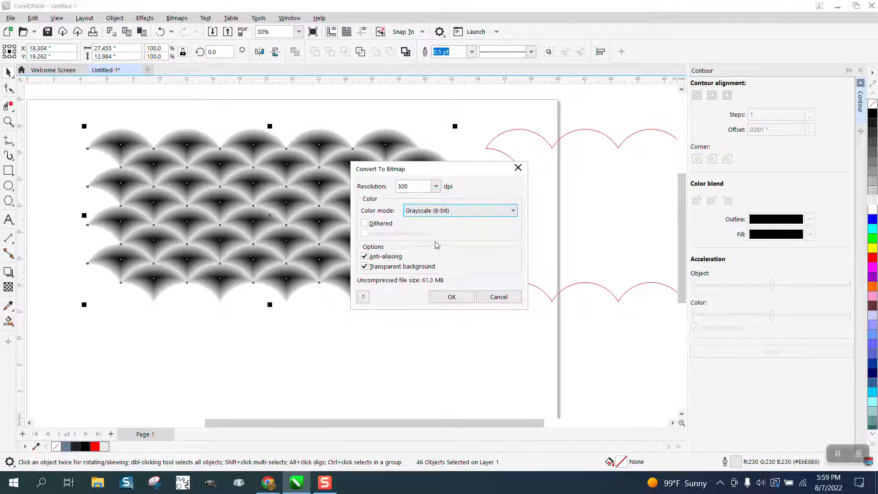
click(460, 304)
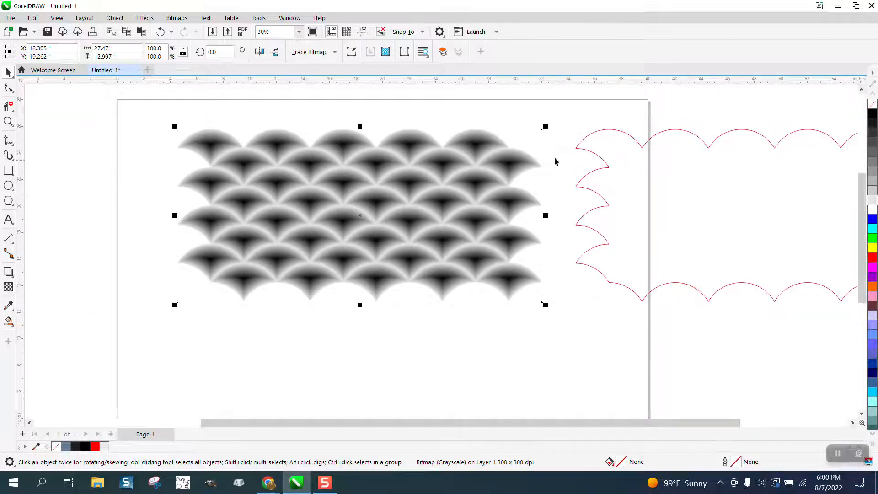
- Move the red boundary outline onto the grayscale bitmap and reposition both together near the page's upper-left corner
click(590, 190)
key(Left)
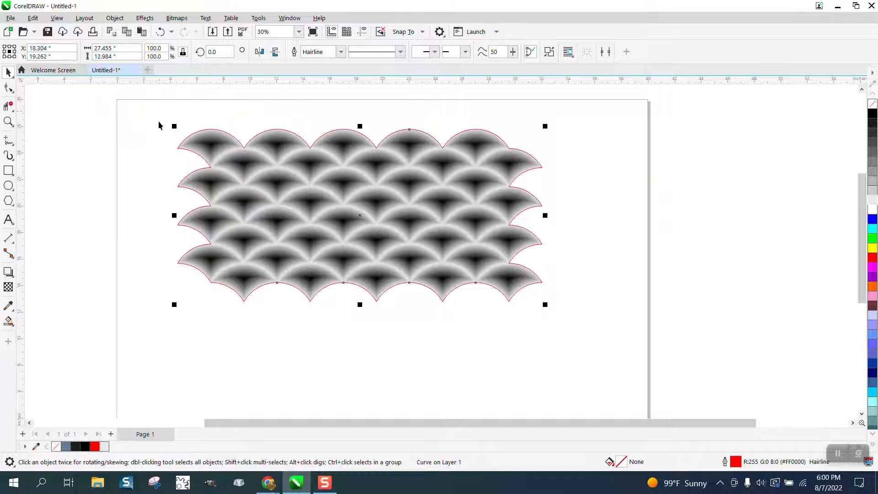
drag(158, 115, 527, 309)
drag(604, 347, 604, 347)
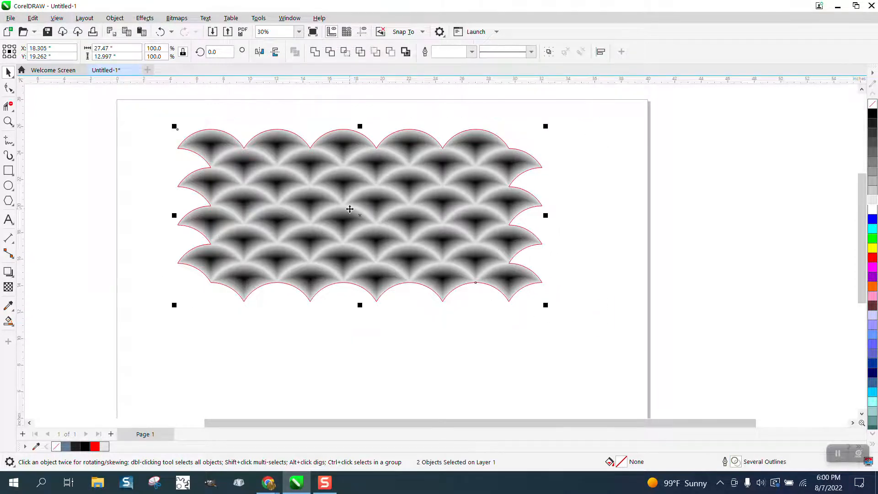
drag(364, 210, 306, 188)
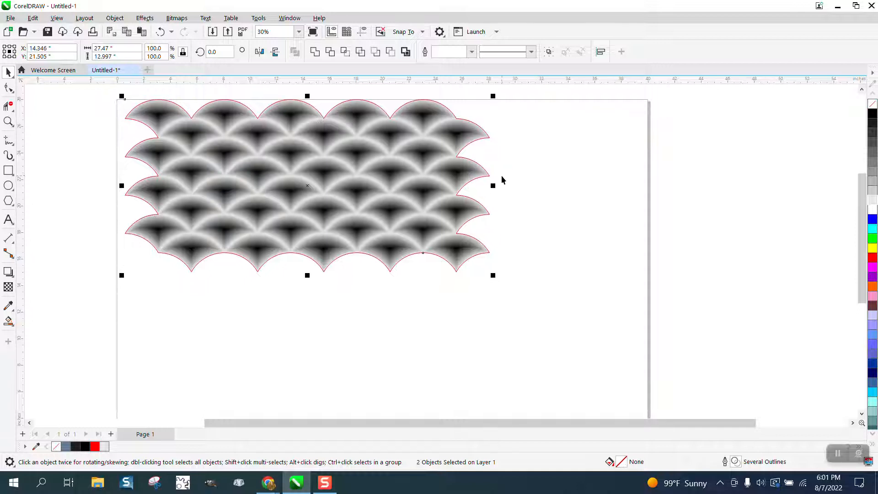
drag(411, 176, 410, 183)
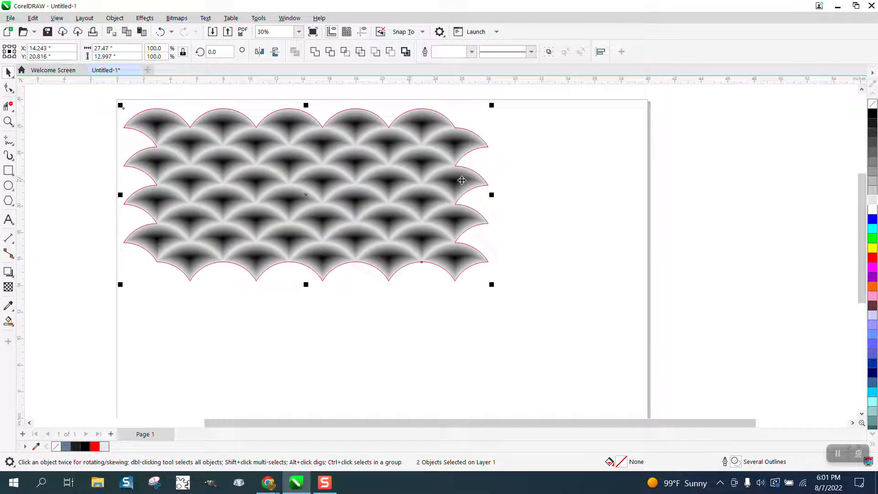
- Move only the red boundary outline 30 inches left, off the page, and examine the bitmap's shaded scales up close
click(530, 178)
click(488, 148)
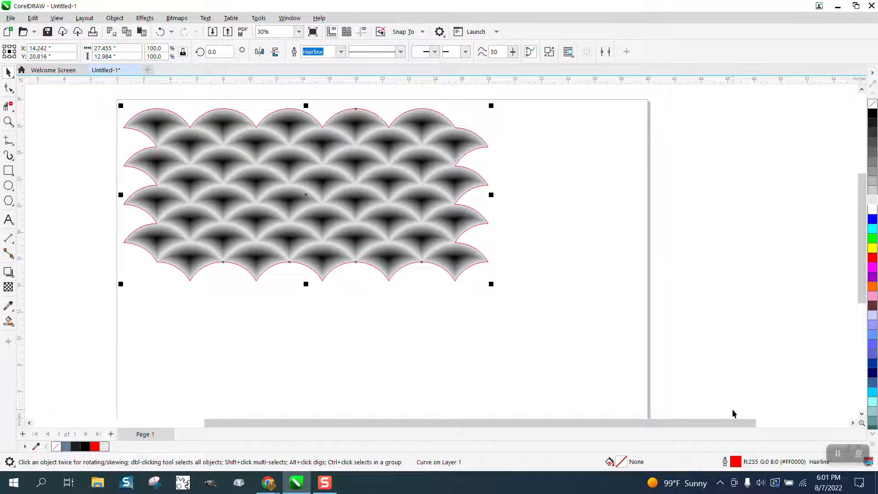
key(Left)
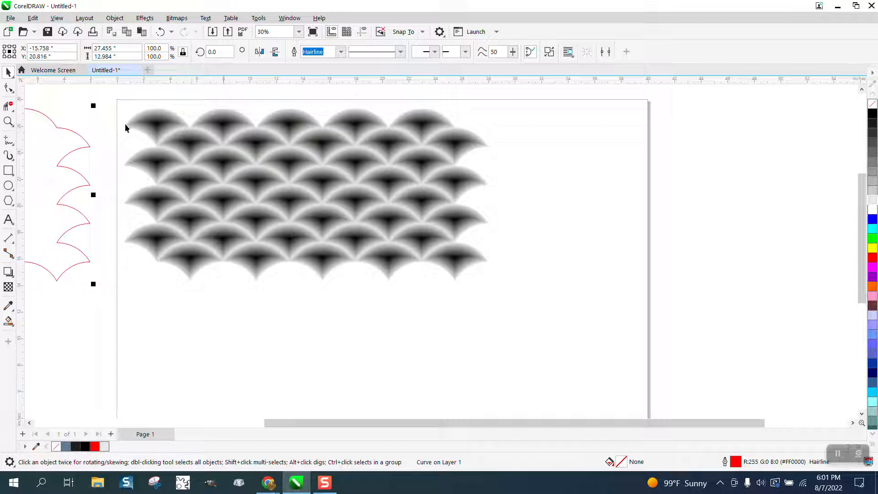
click(9, 121)
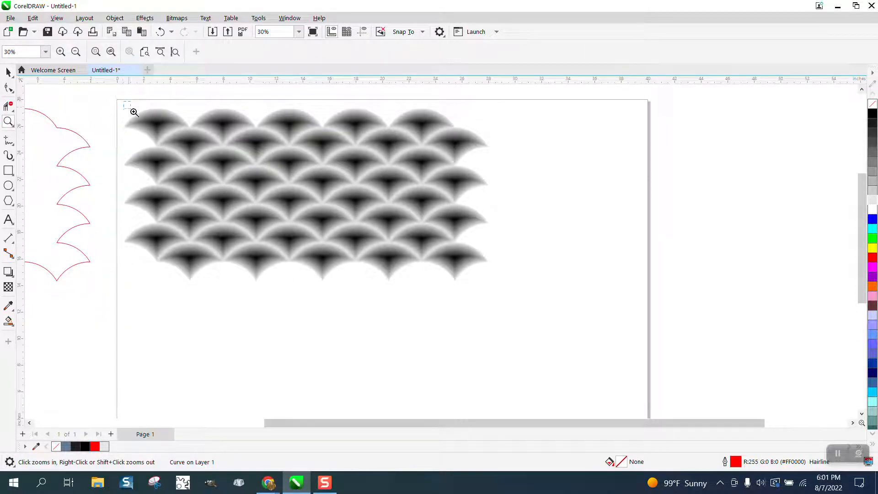
drag(124, 101, 565, 270)
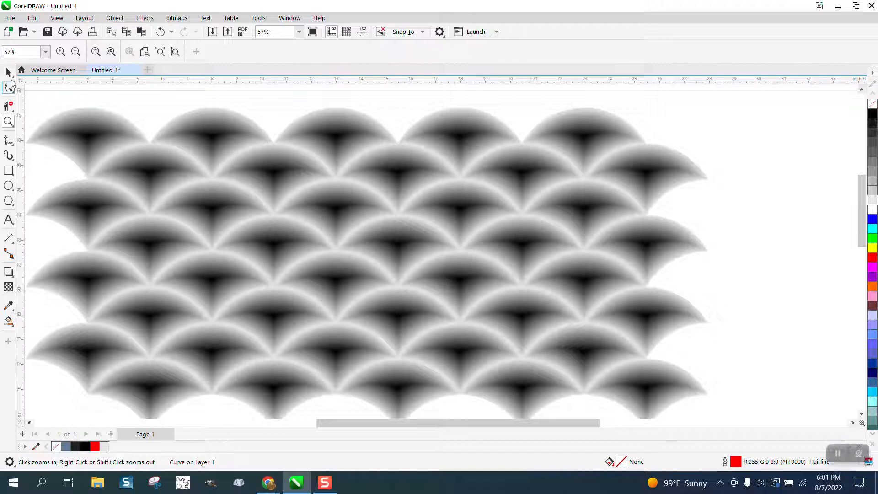
click(8, 72)
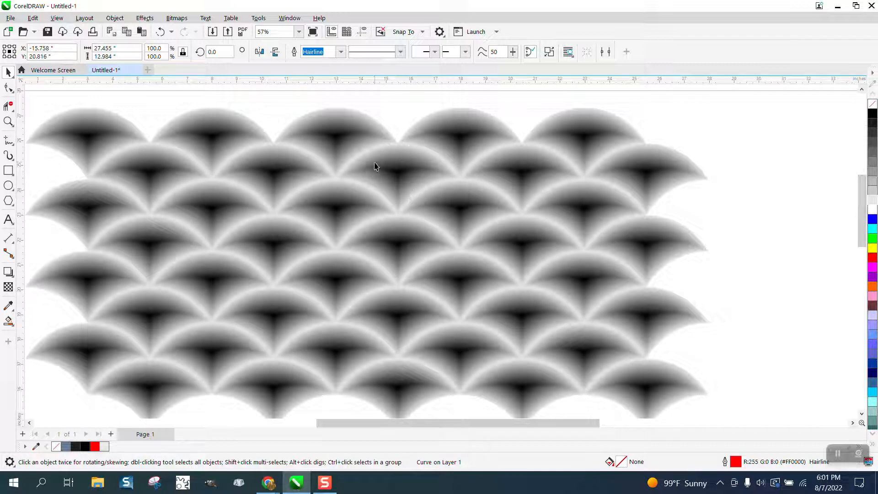
- Examine the light seams between the overlapping shaded scales in the bitmap up close
click(8, 121)
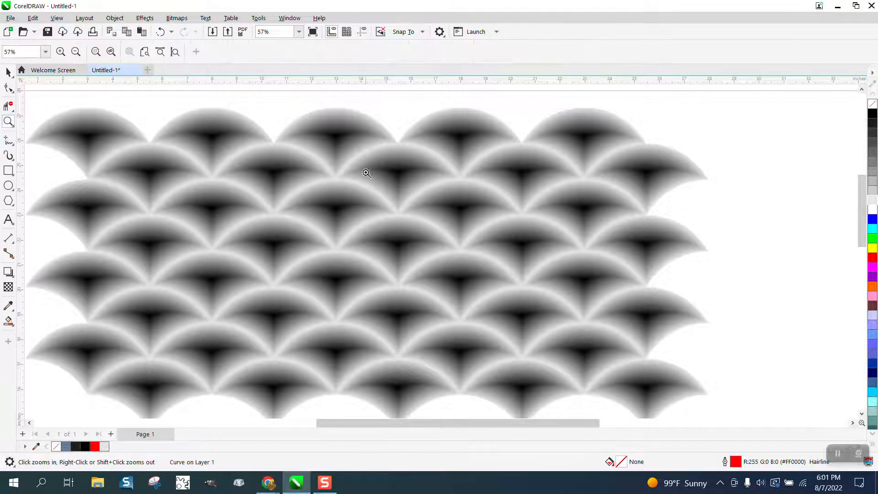
drag(357, 144, 388, 161)
scroll(414, 189, down, 1)
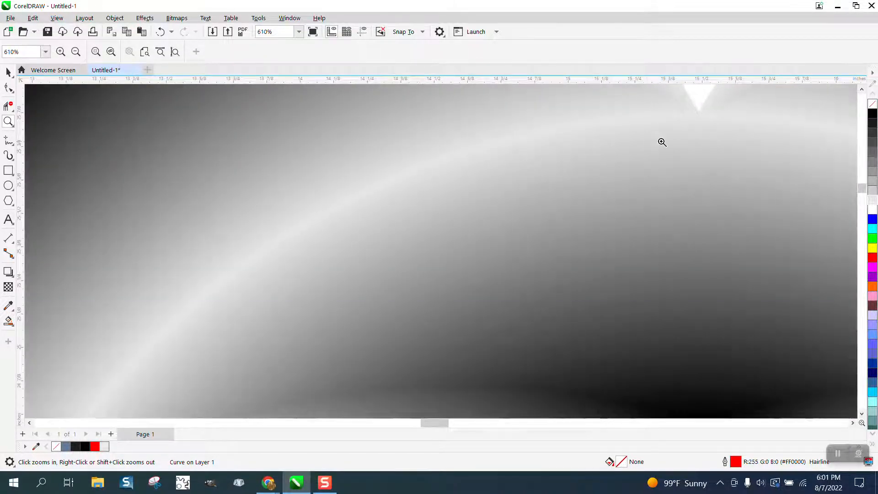
scroll(640, 137, down, 4)
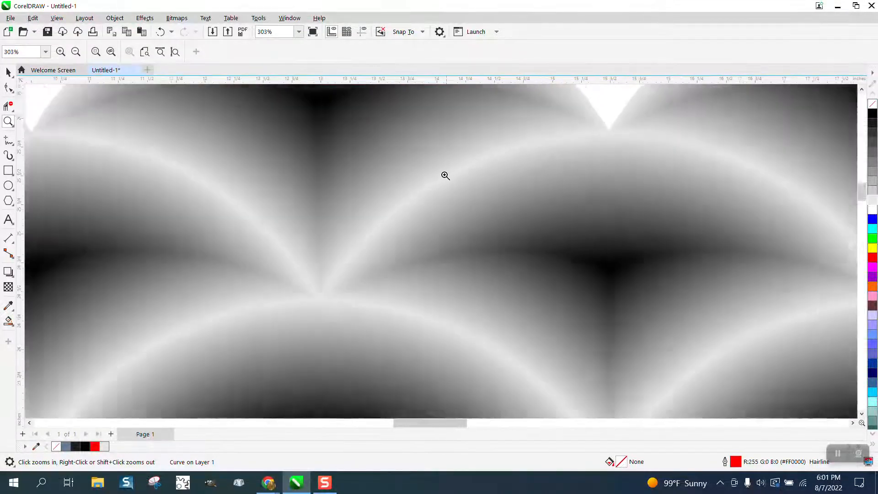
scroll(445, 175, down, 1)
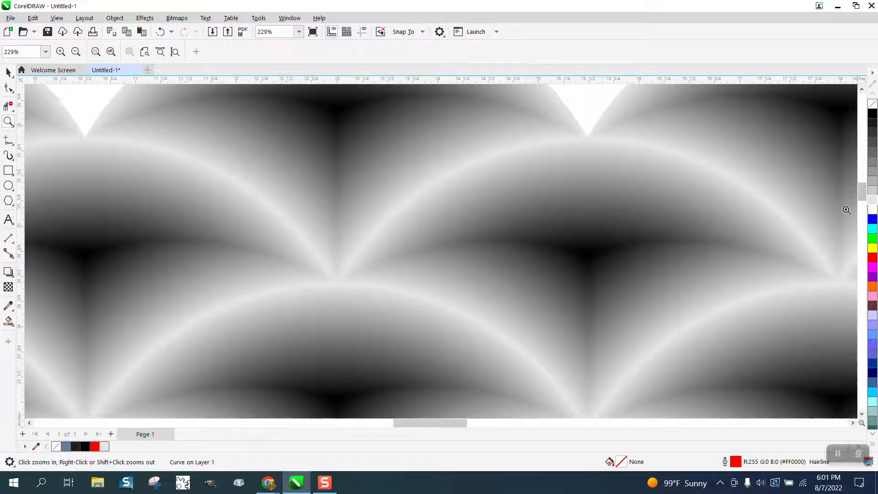
scroll(433, 195, down, 1)
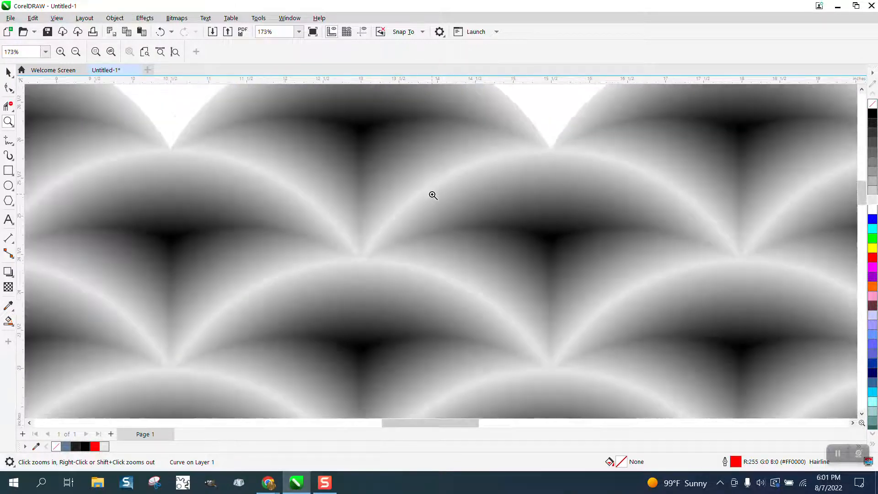
scroll(433, 196, down, 6)
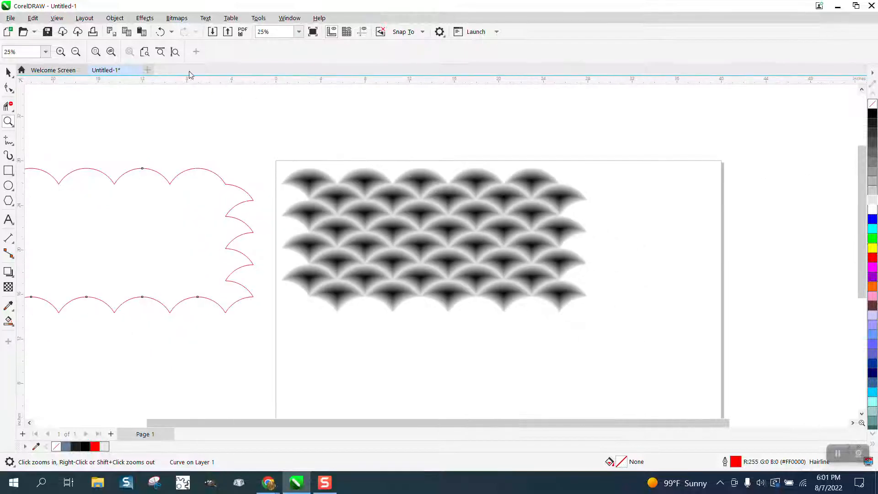
- Move the grayscale scale bitmap 30 inches up, off the page
click(9, 72)
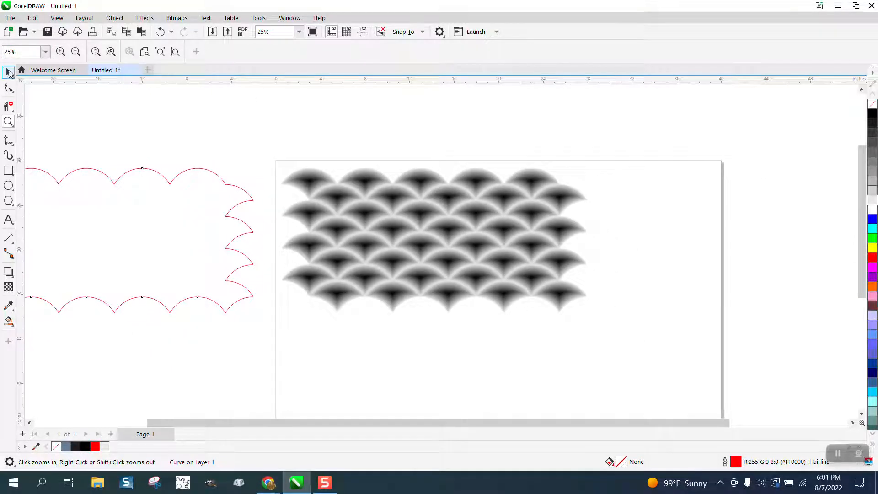
click(347, 179)
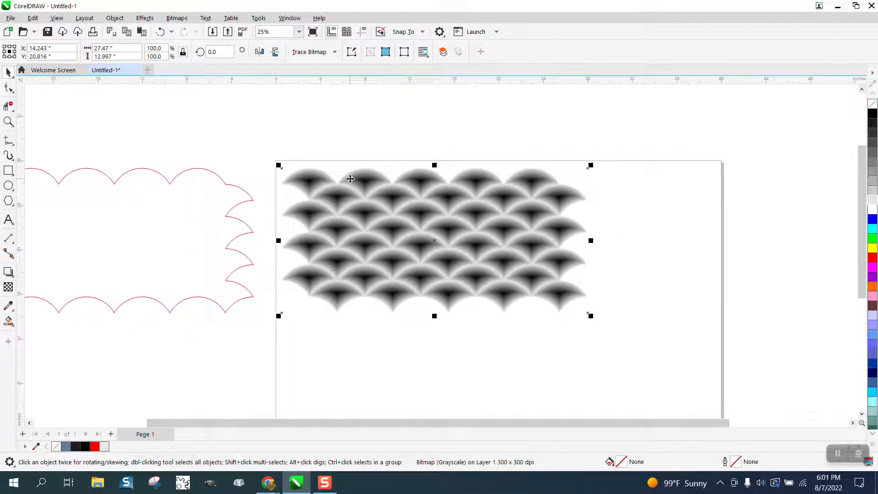
key(Delete)
- Give the red boundary shape a 10% Black fill and no outline, and move it 30 inches right onto the page
click(235, 188)
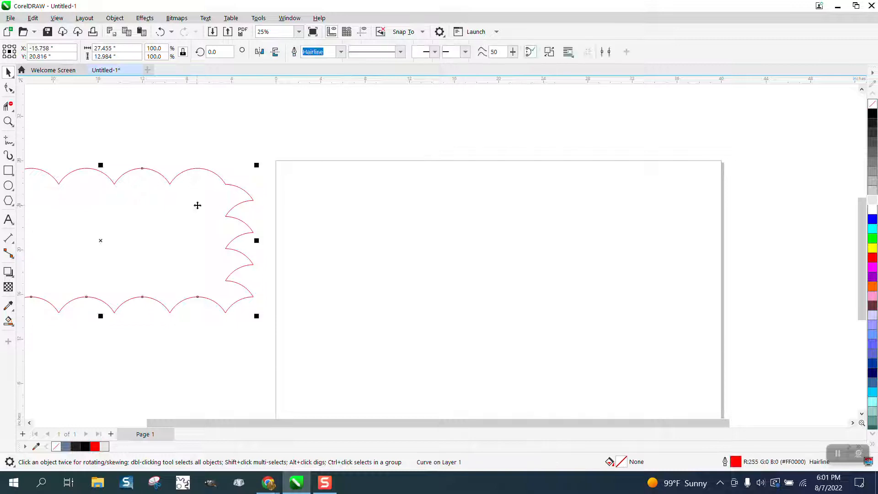
click(873, 201)
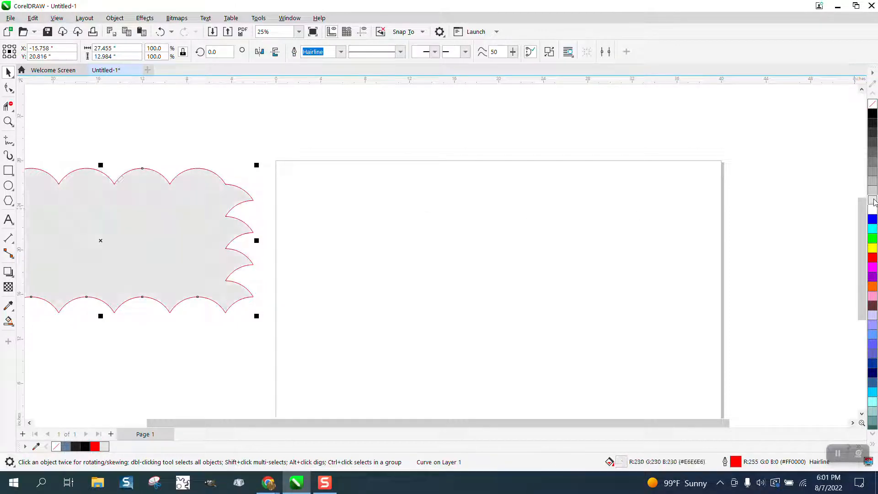
key(Right)
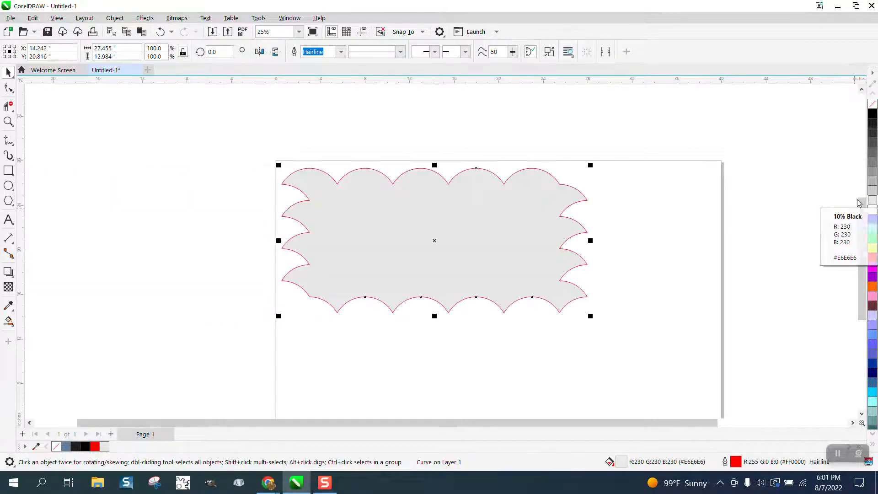
right_click(874, 106)
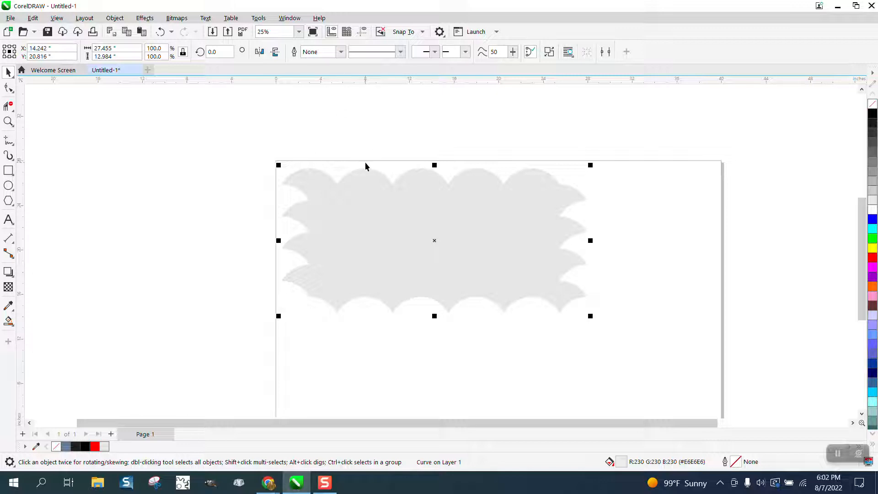
- Move the grayscale bitmap 30 inches down onto the light gray boundary shape and bring it to the front of the page
scroll(368, 165, down, 1)
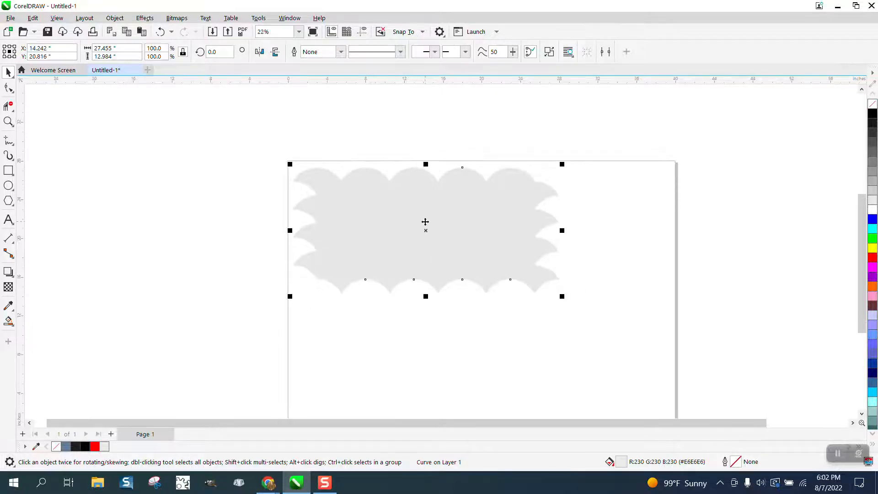
scroll(438, 232, down, 1)
scroll(439, 233, down, 2)
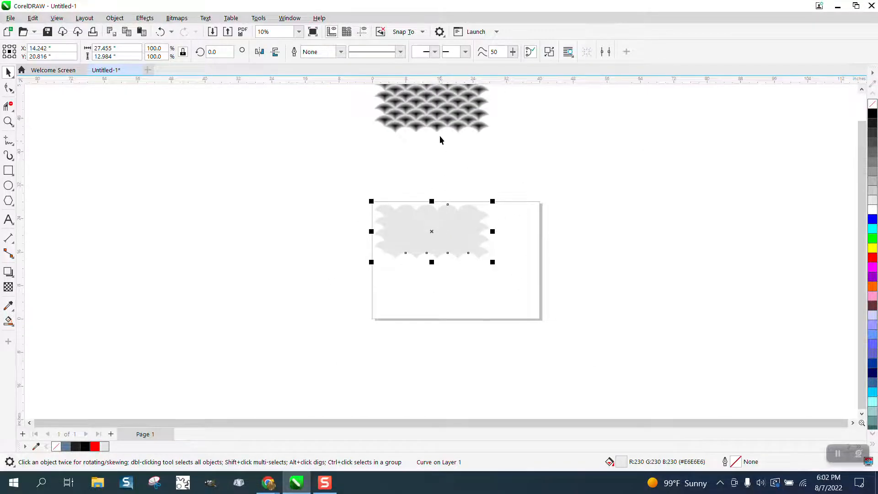
click(440, 130)
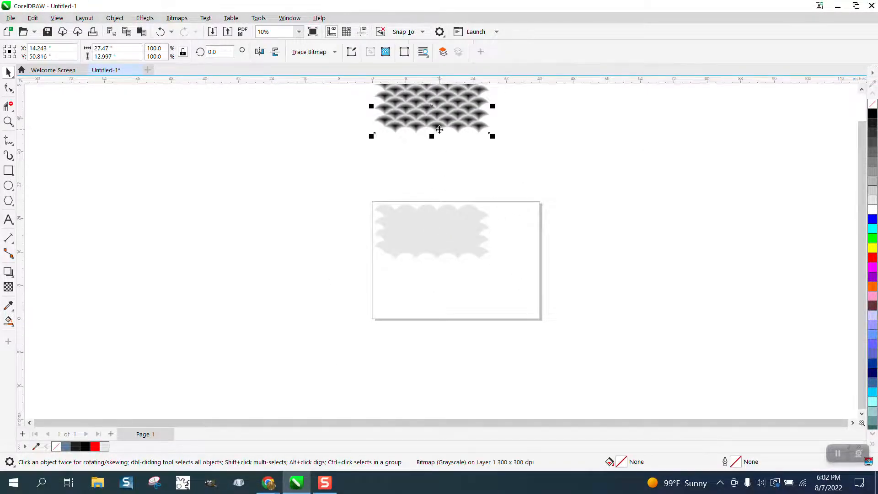
key(t)
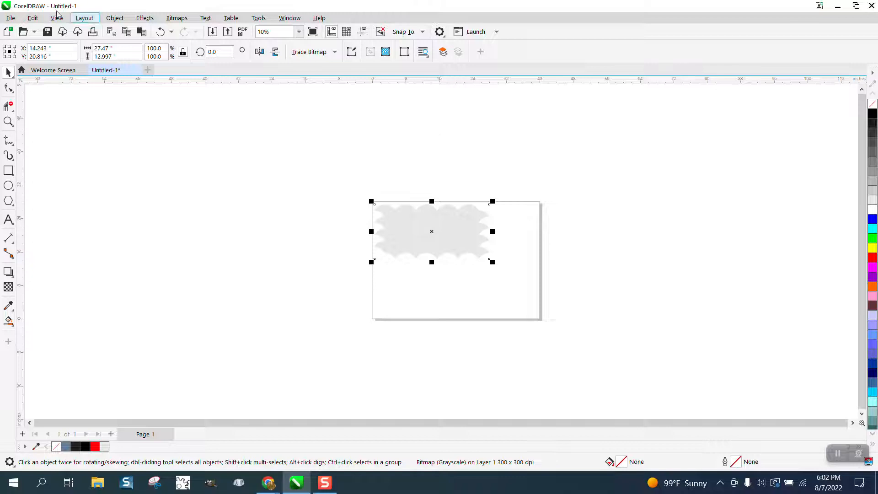
click(110, 21)
mouse_move(160, 188)
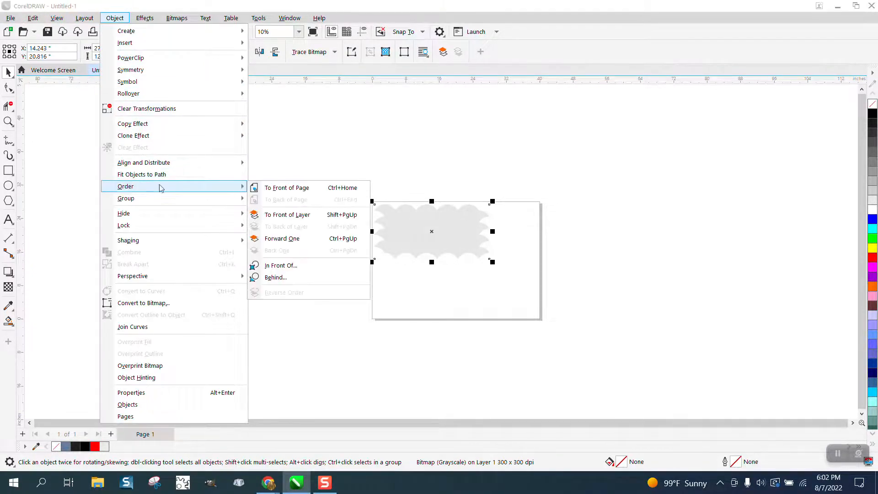
click(274, 187)
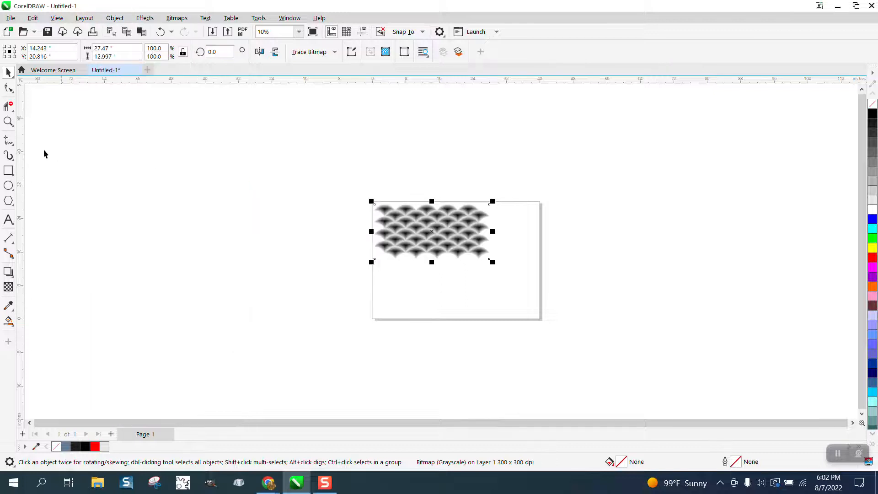
- Examine the scale edges and the seams between scales with the bitmap lying over the light gray backing shape
click(8, 121)
drag(360, 199, 548, 280)
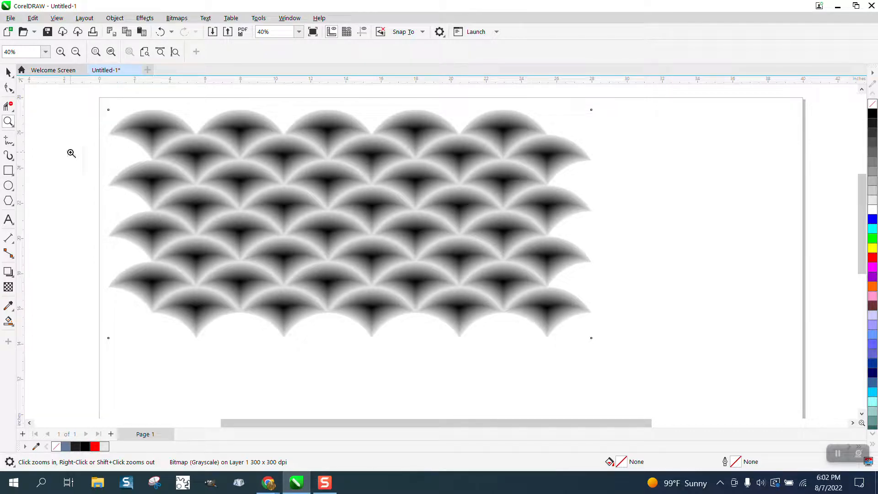
drag(183, 130, 263, 143)
scroll(280, 234, down, 2)
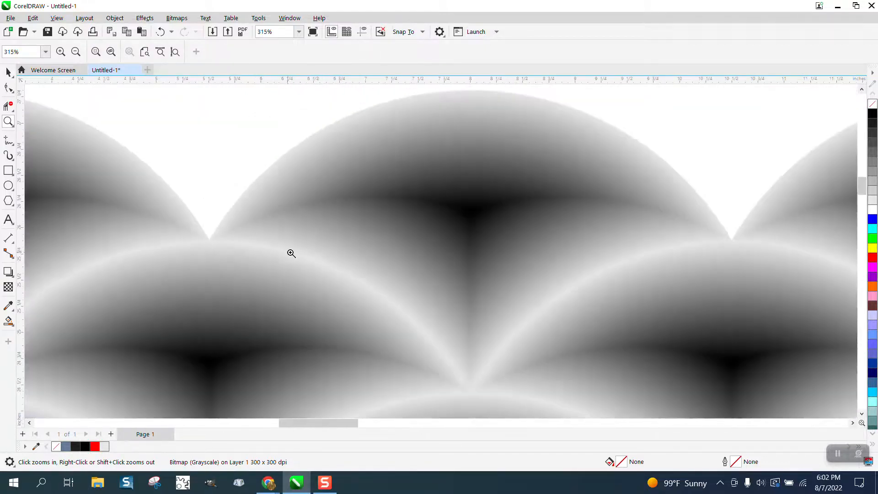
scroll(329, 257, down, 2)
drag(345, 265, 464, 379)
scroll(408, 83, down, 8)
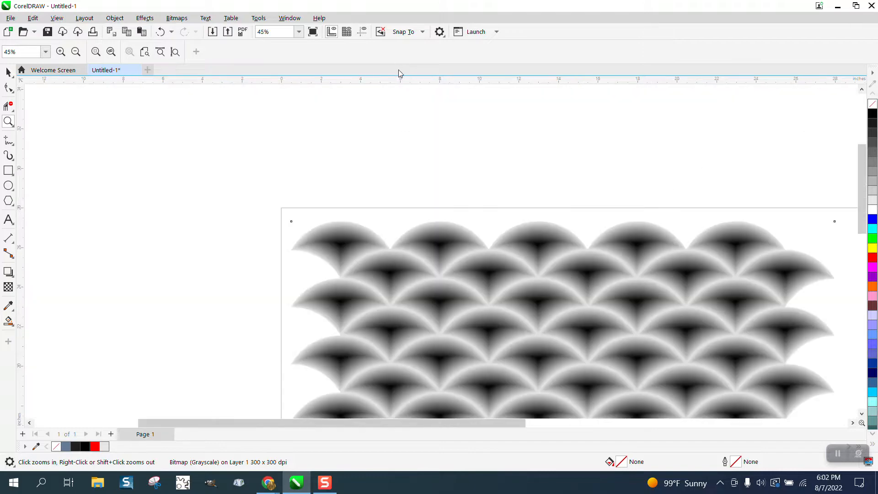